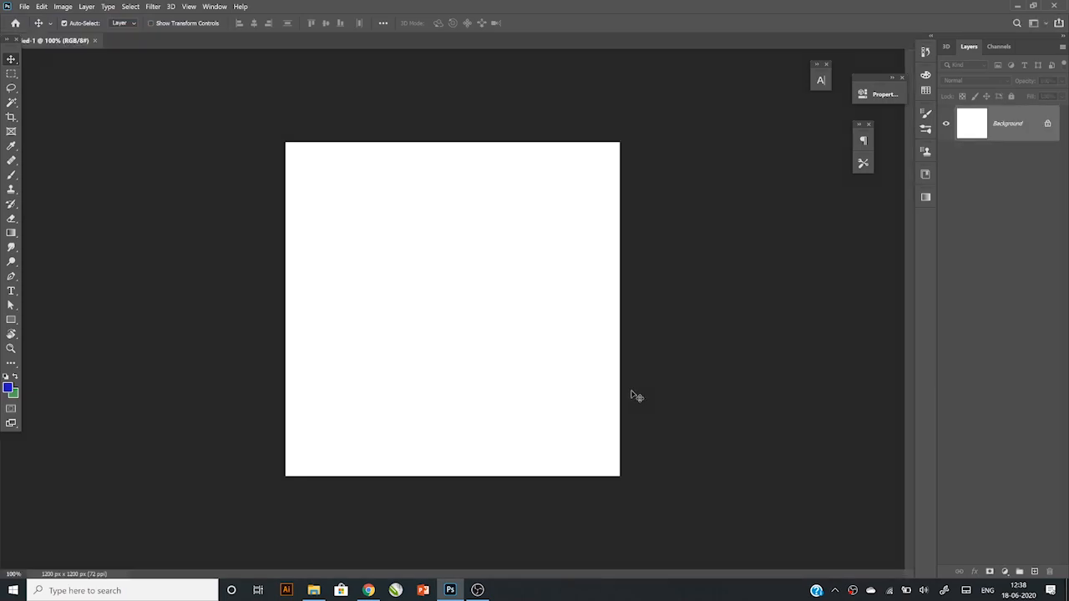
Step: Paste the white T-shirt photo into the blank document and select the shirt with Select Subject
{"action": "key", "text": "ctrl+v"}
{"action": "scroll", "coordinate": [401, 203], "scroll_direction": "up", "scroll_amount": 4}
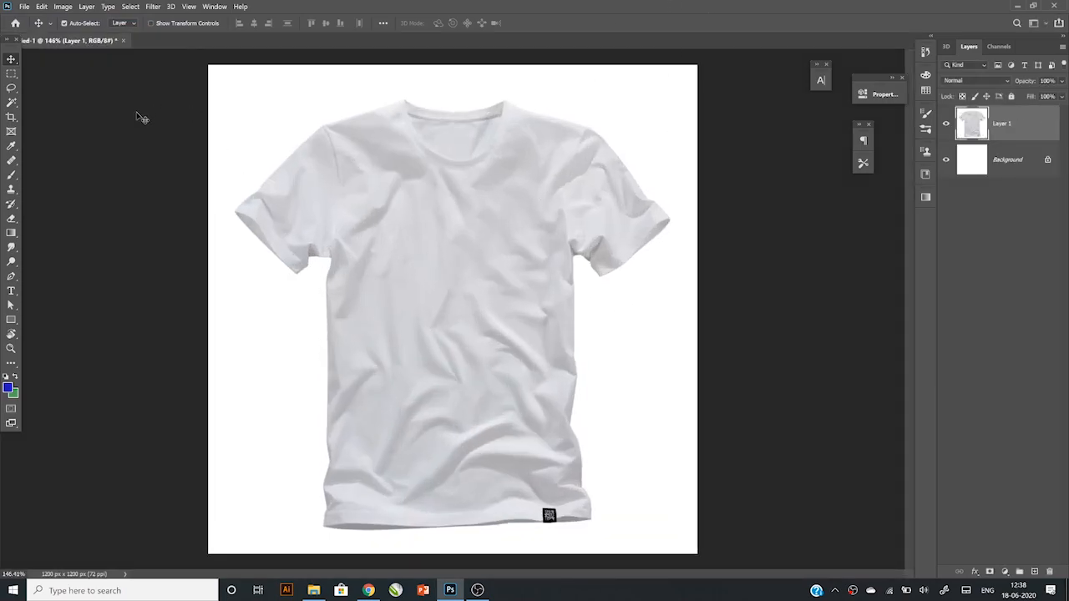
{"action": "left_click", "coordinate": [11, 101]}
{"action": "left_click", "coordinate": [463, 22]}
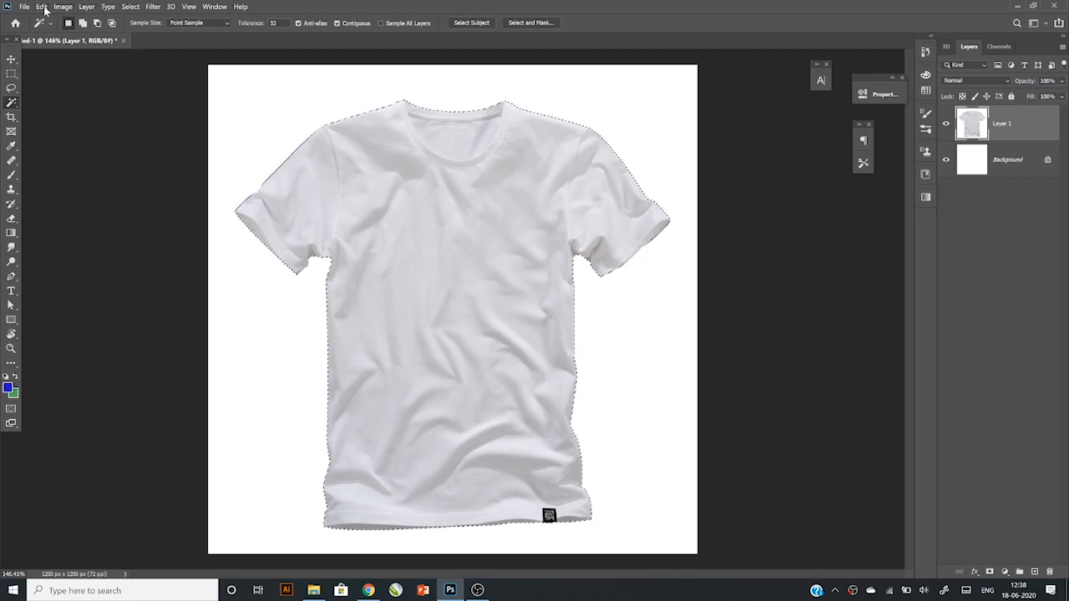
Step: Copy the selected shirt and paste it onto its own layer above the photo
{"action": "left_click", "coordinate": [46, 11]}
{"action": "left_click", "coordinate": [50, 77]}
{"action": "left_click", "coordinate": [41, 11]}
{"action": "left_click", "coordinate": [52, 97]}
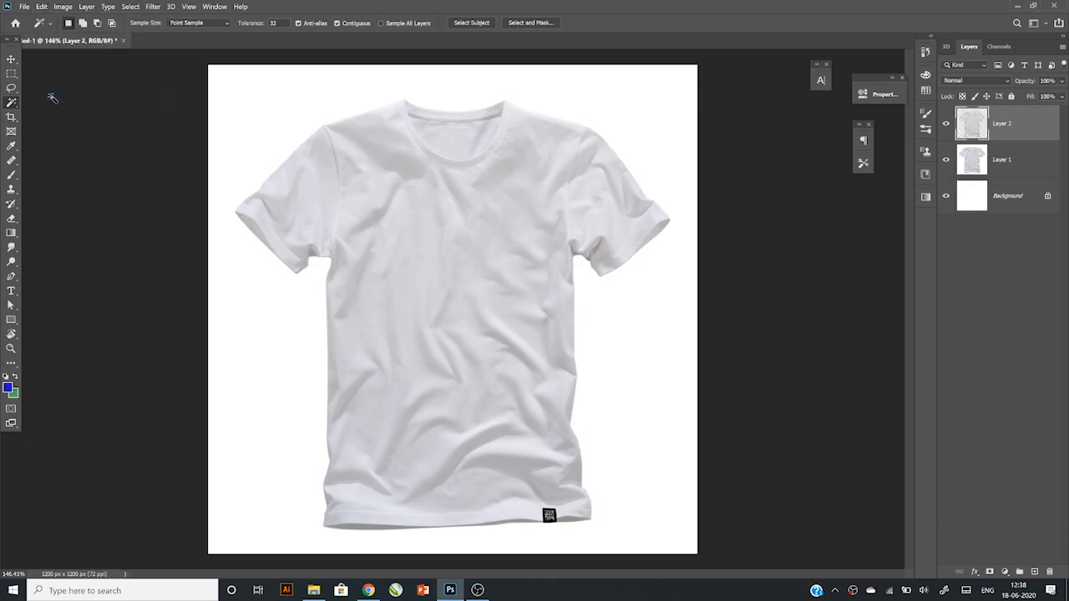
{"action": "key", "text": "v"}
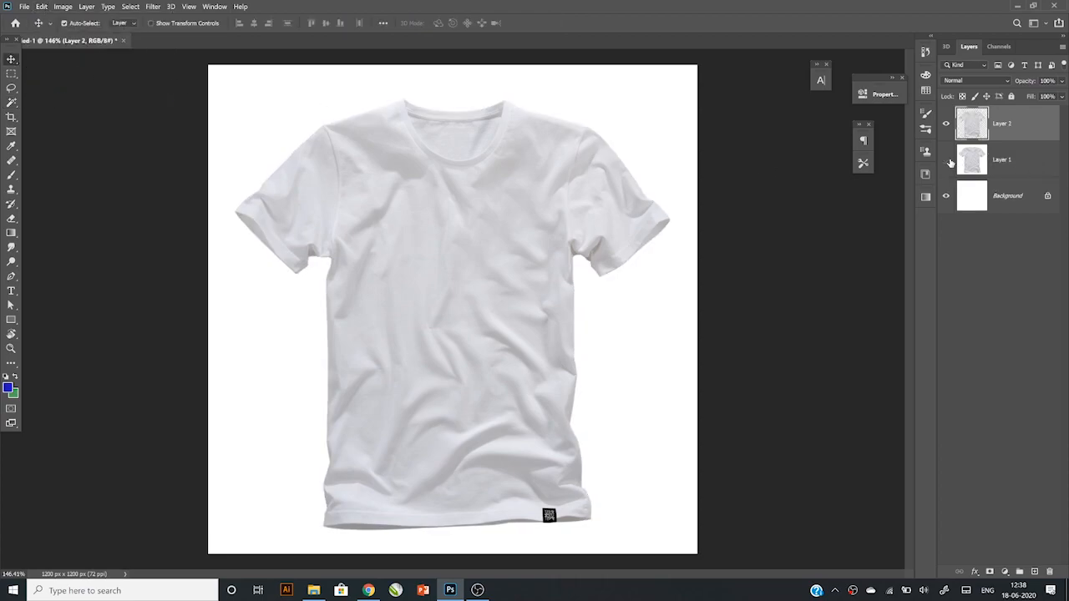
Step: Hide the photo and background layers to check the cut-out shirt's edges, and show the photo layer again
{"action": "left_click", "coordinate": [989, 167]}
{"action": "left_click", "coordinate": [946, 195]}
{"action": "left_click", "coordinate": [946, 159]}
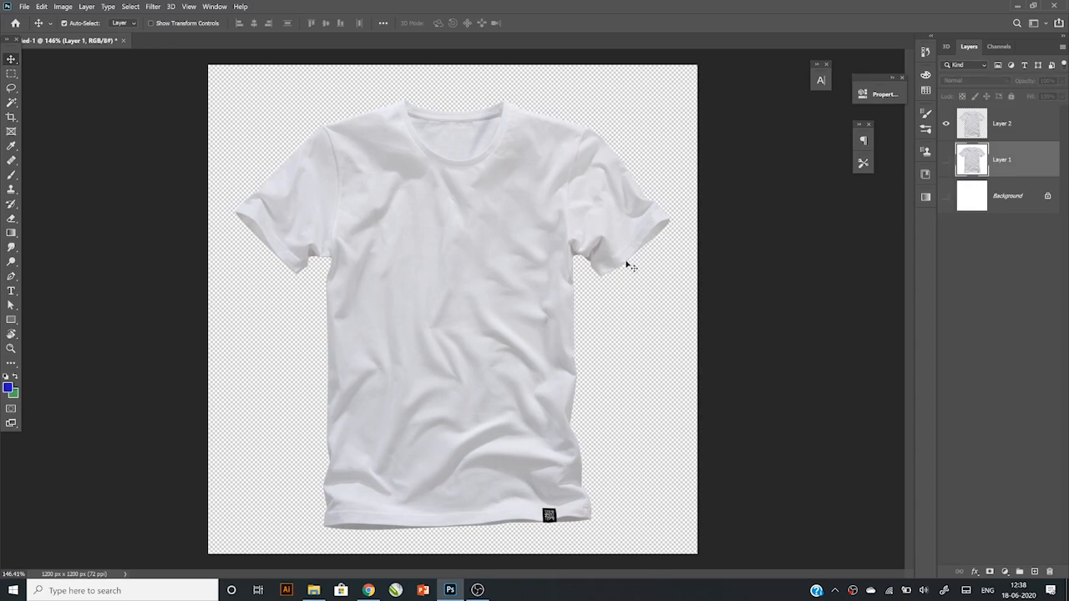
{"action": "left_click", "coordinate": [561, 244]}
{"action": "left_click", "coordinate": [946, 159]}
{"action": "left_click", "coordinate": [1002, 165]}
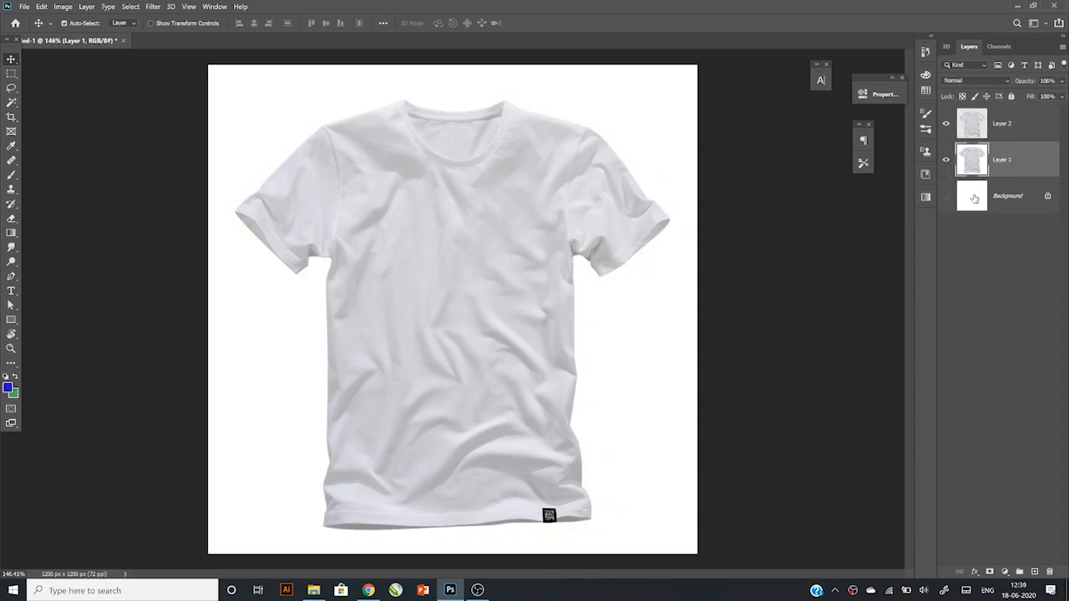
Step: Show and unlock the white background layer, and delete the original T-shirt photo layer
{"action": "left_click", "coordinate": [925, 197]}
{"action": "left_click", "coordinate": [925, 198]}
{"action": "left_click", "coordinate": [946, 195]}
{"action": "left_click", "coordinate": [1011, 196]}
{"action": "left_click", "coordinate": [1047, 195]}
{"action": "double_click", "coordinate": [1014, 185]}
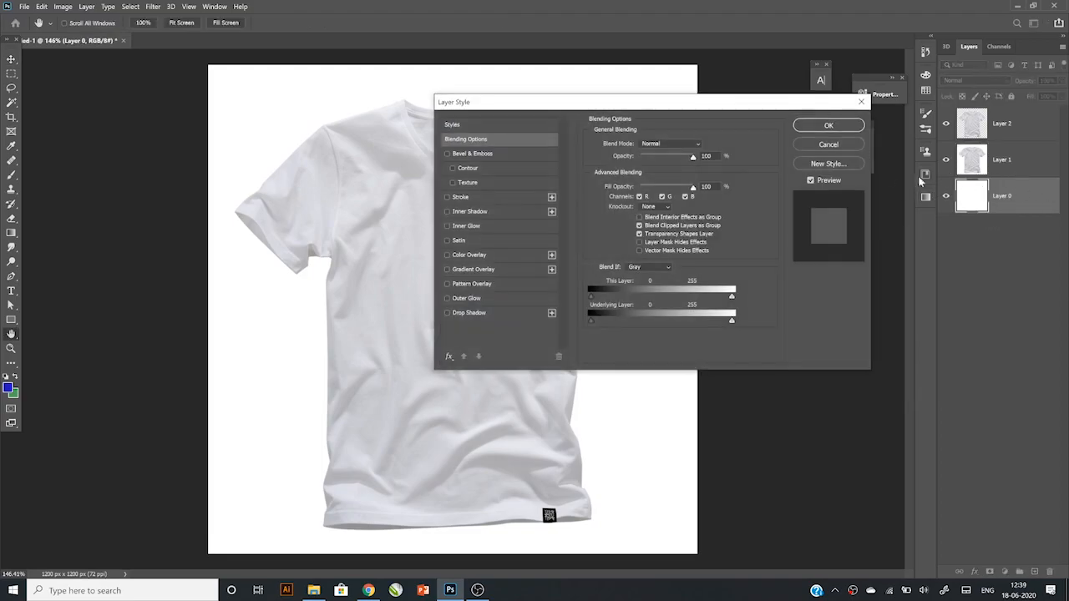
{"action": "left_click", "coordinate": [849, 149]}
{"action": "left_click", "coordinate": [999, 158]}
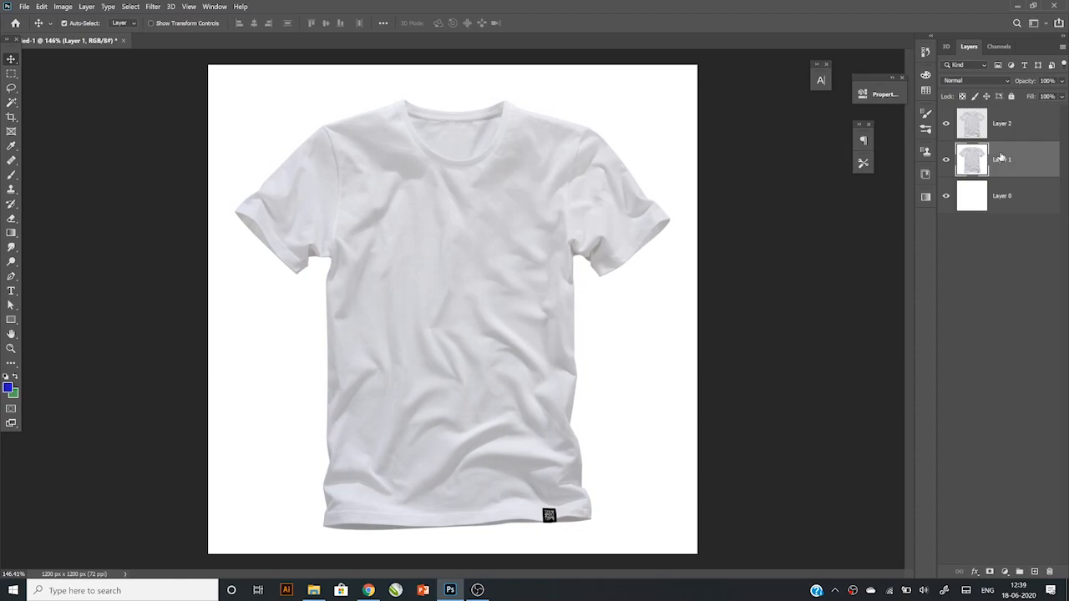
{"action": "key", "text": "Delete"}
Step: Cut the shirt's outline out of the white background layer, and check the hole by toggling the shirt layer
{"action": "left_click", "coordinate": [980, 132]}
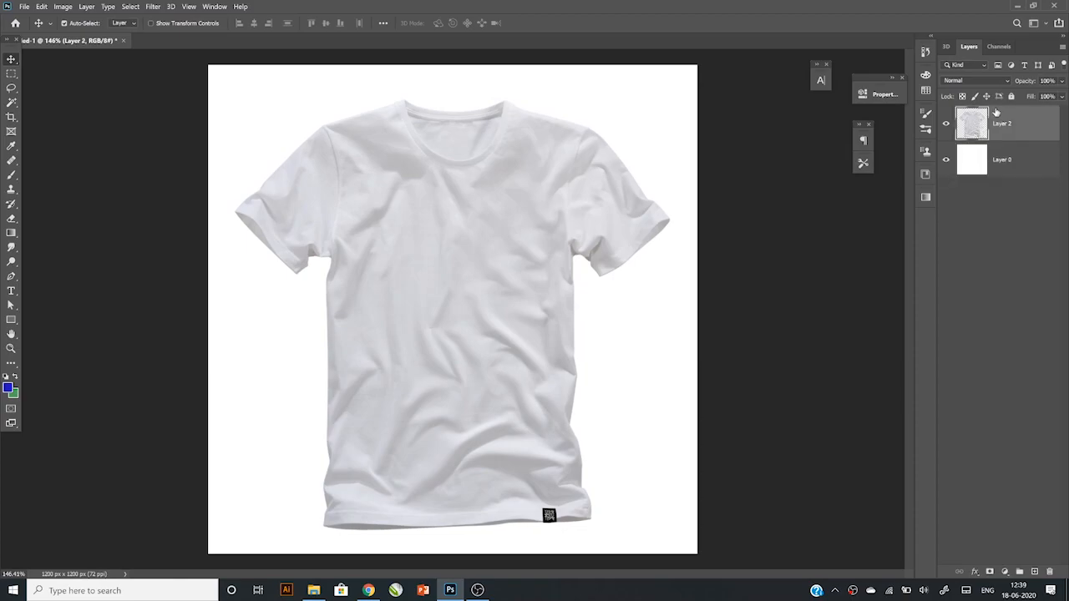
{"action": "left_click", "coordinate": [975, 127], "text": "ctrl"}
{"action": "left_click", "coordinate": [1002, 161]}
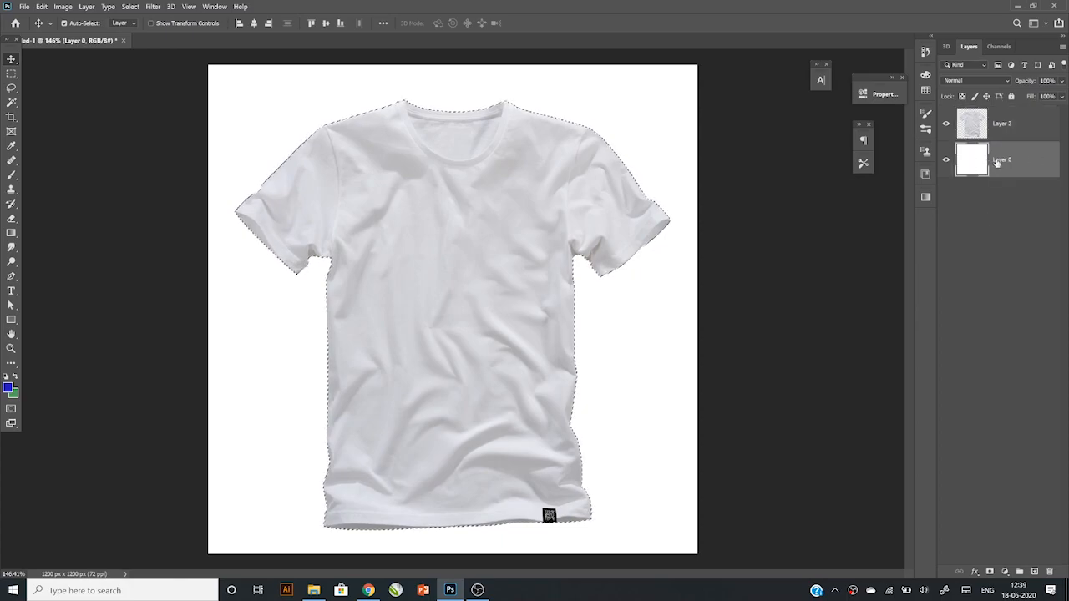
{"action": "key", "text": "Delete"}
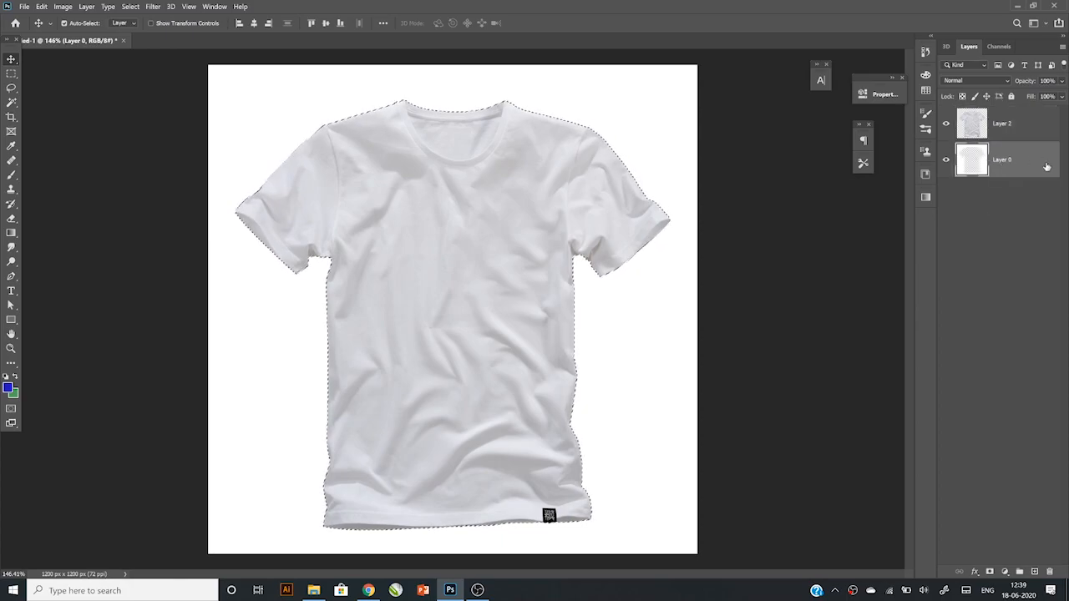
{"action": "key", "text": "ctrl+d"}
{"action": "left_click", "coordinate": [946, 126]}
{"action": "left_click", "coordinate": [945, 126]}
{"action": "left_click", "coordinate": [944, 127]}
{"action": "left_click", "coordinate": [945, 125]}
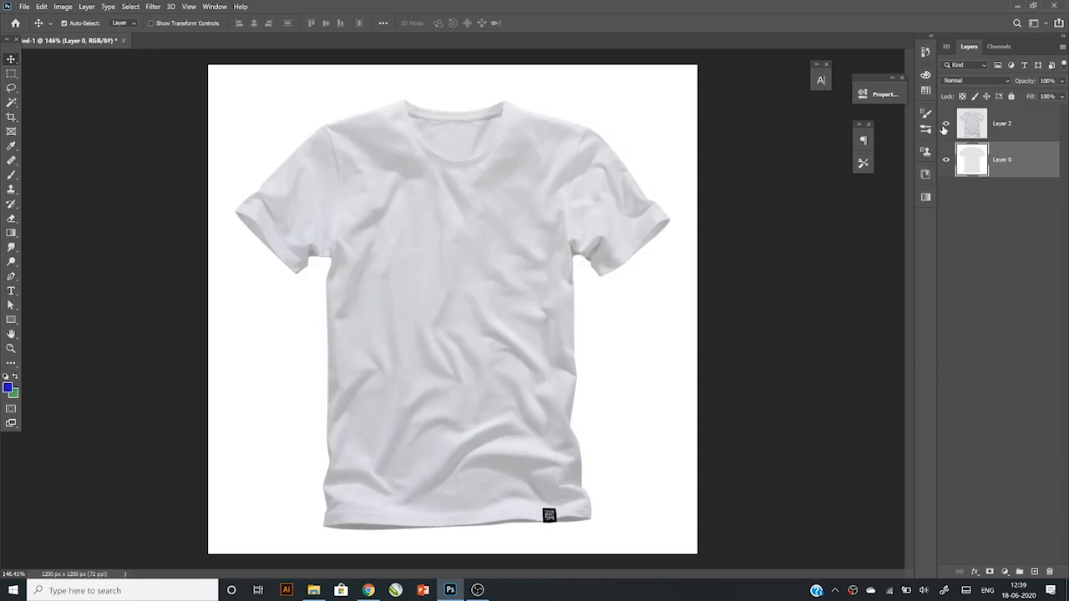
Step: Create a new layer beneath all the others and fill it with the green background color
{"action": "left_click", "coordinate": [1008, 130]}
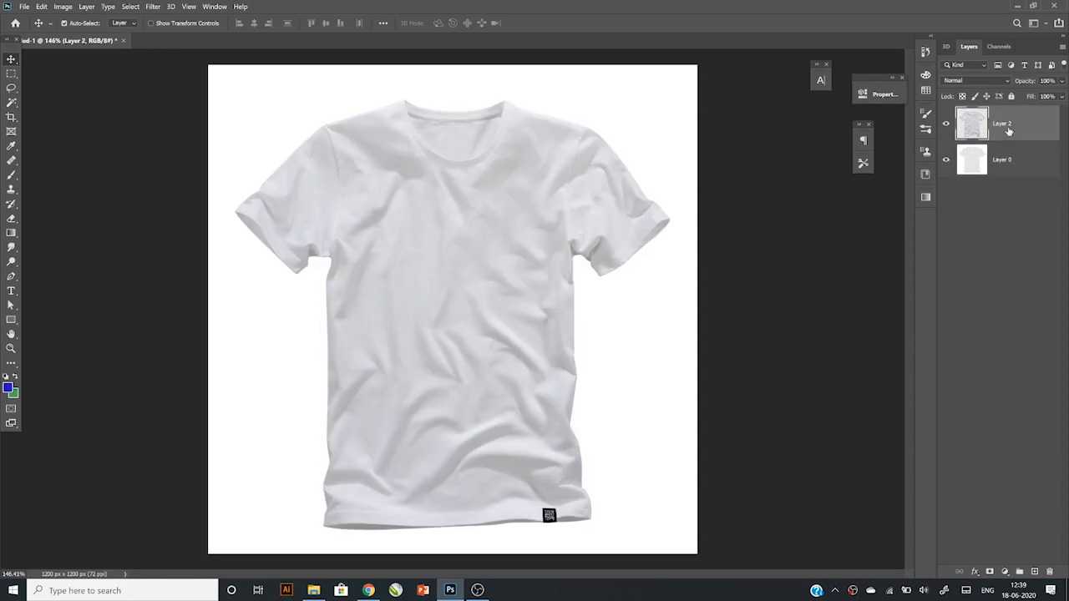
{"action": "left_click", "coordinate": [1048, 239]}
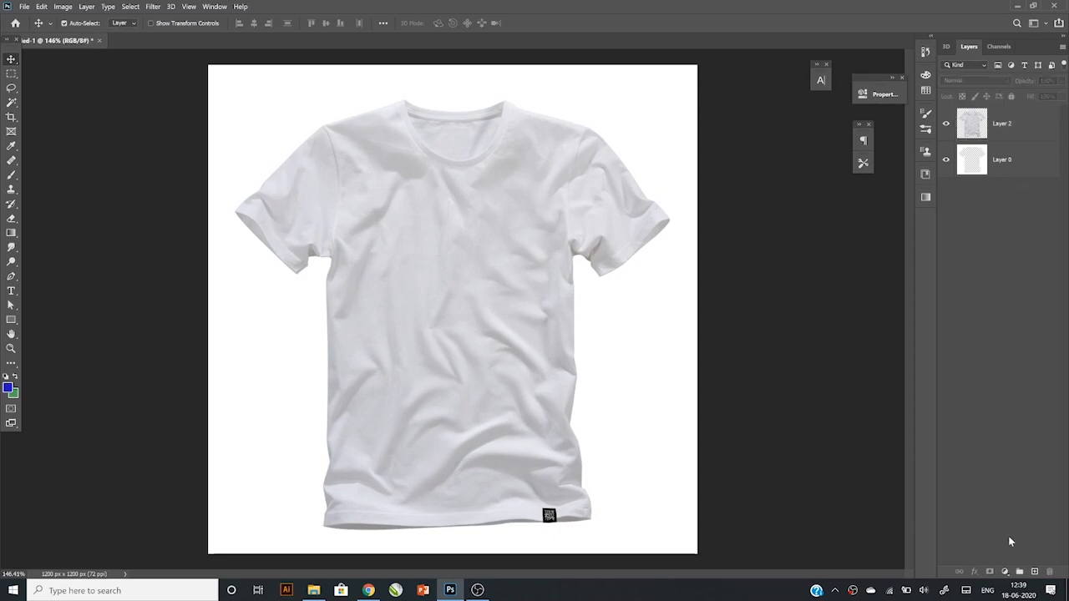
{"action": "left_click", "coordinate": [1034, 572]}
{"action": "left_click_drag", "start_coordinate": [1005, 132], "coordinate": [997, 247]}
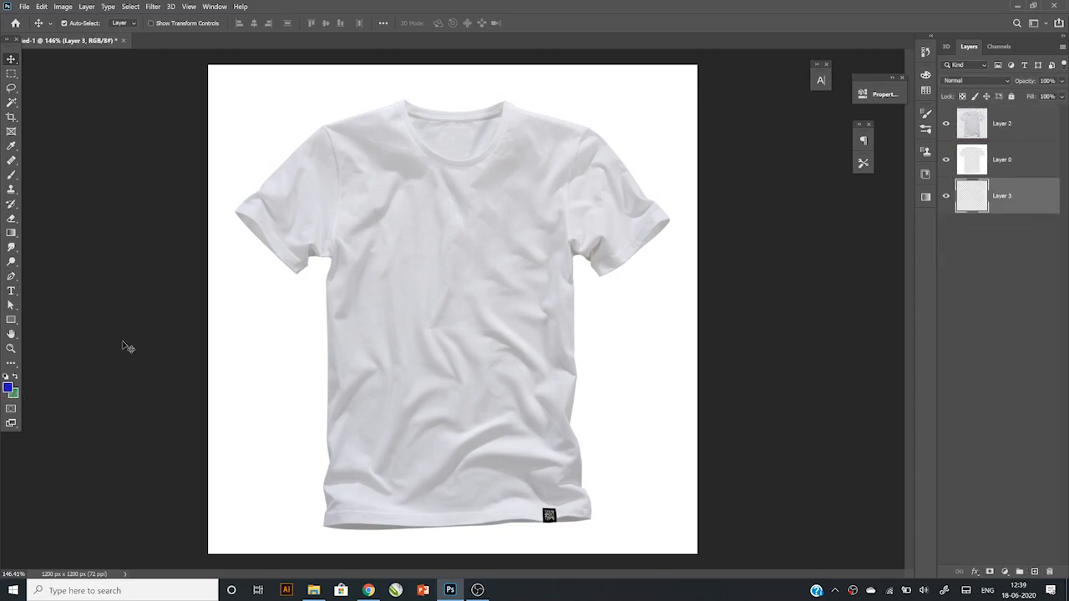
{"action": "key", "text": "ctrl+BackSpace"}
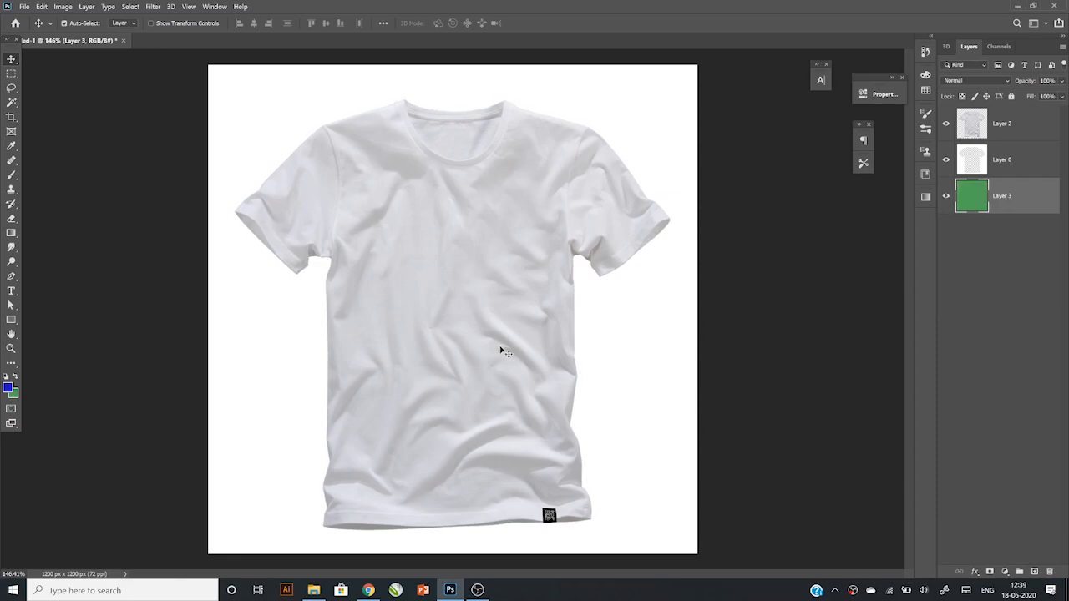
Step: Reduce the shirt layer's fill to 32% to let the green color show through
{"action": "left_click", "coordinate": [498, 358]}
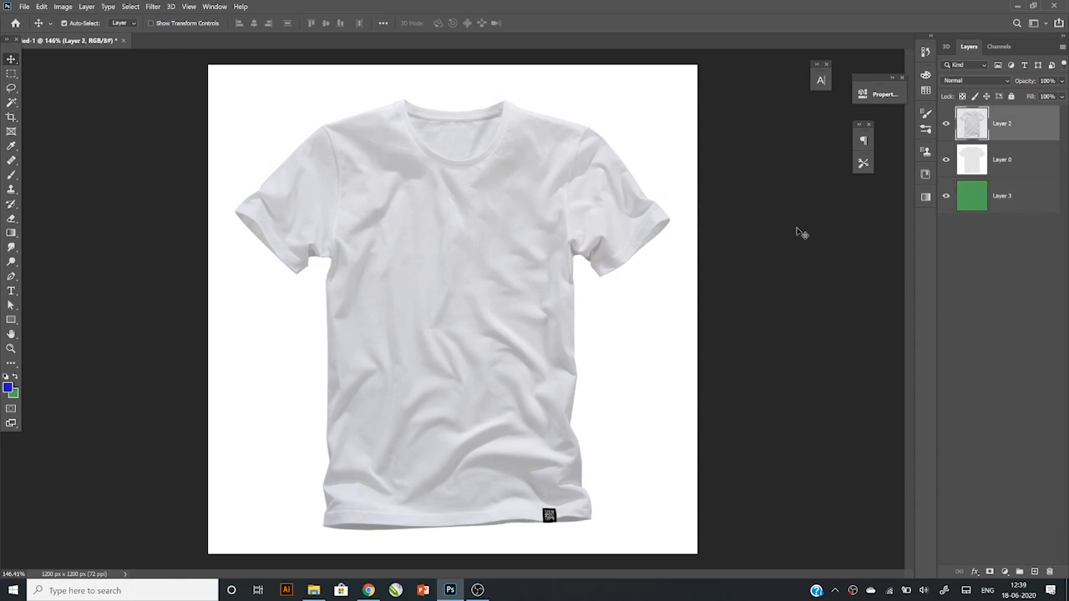
{"action": "left_click", "coordinate": [1061, 96]}
{"action": "left_click_drag", "start_coordinate": [1058, 109], "coordinate": [1026, 112]}
{"action": "left_click", "coordinate": [532, 269]}
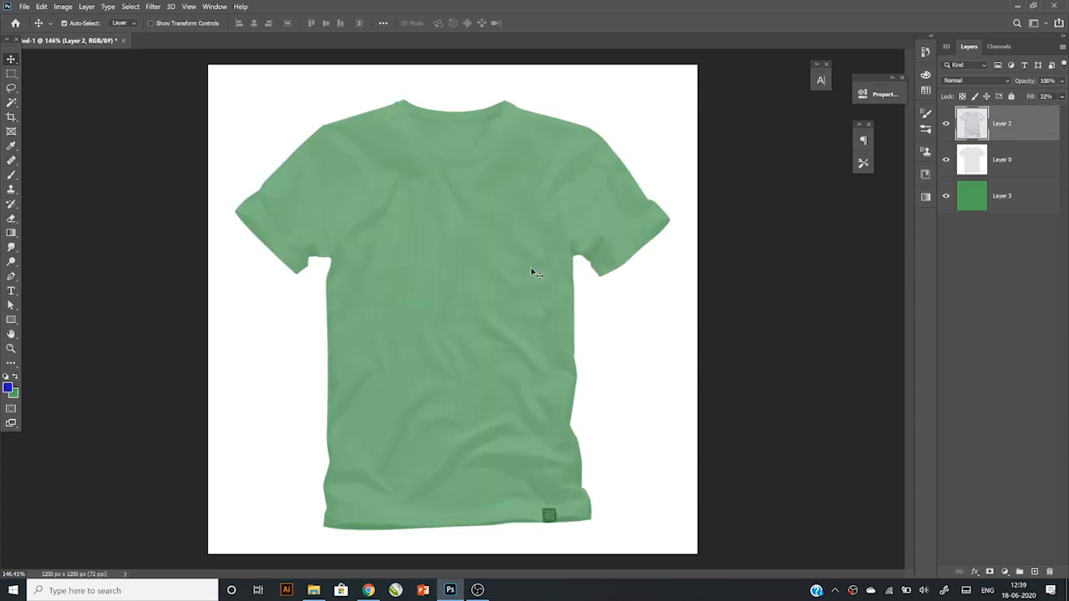
Step: Add a Curves adjustment clipped to the shirt layer and lower the curve to darken the fabric folds
{"action": "left_click", "coordinate": [1005, 572]}
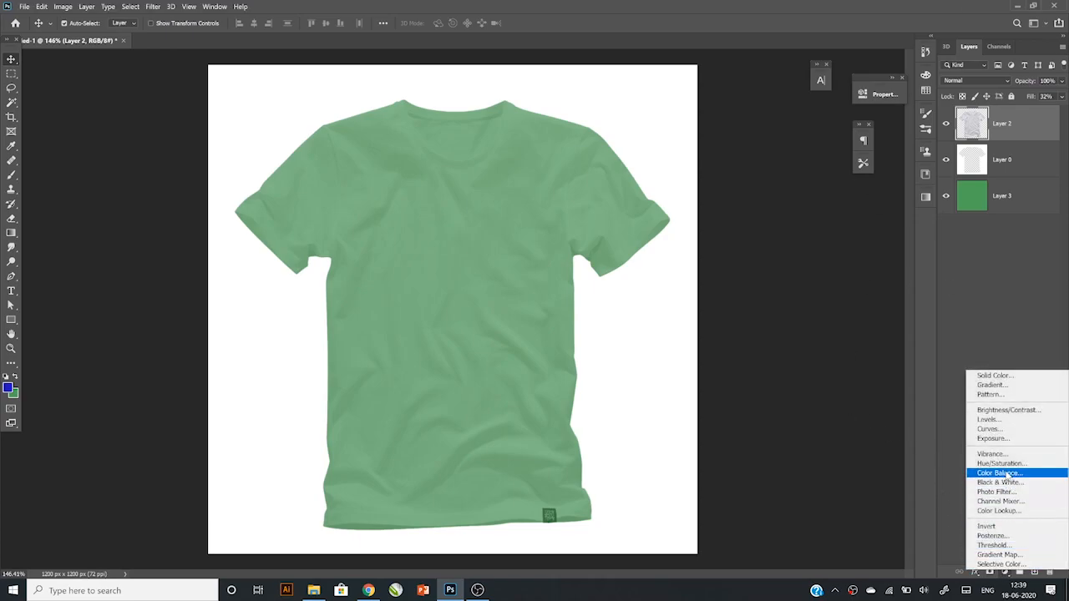
{"action": "left_click", "coordinate": [1006, 430]}
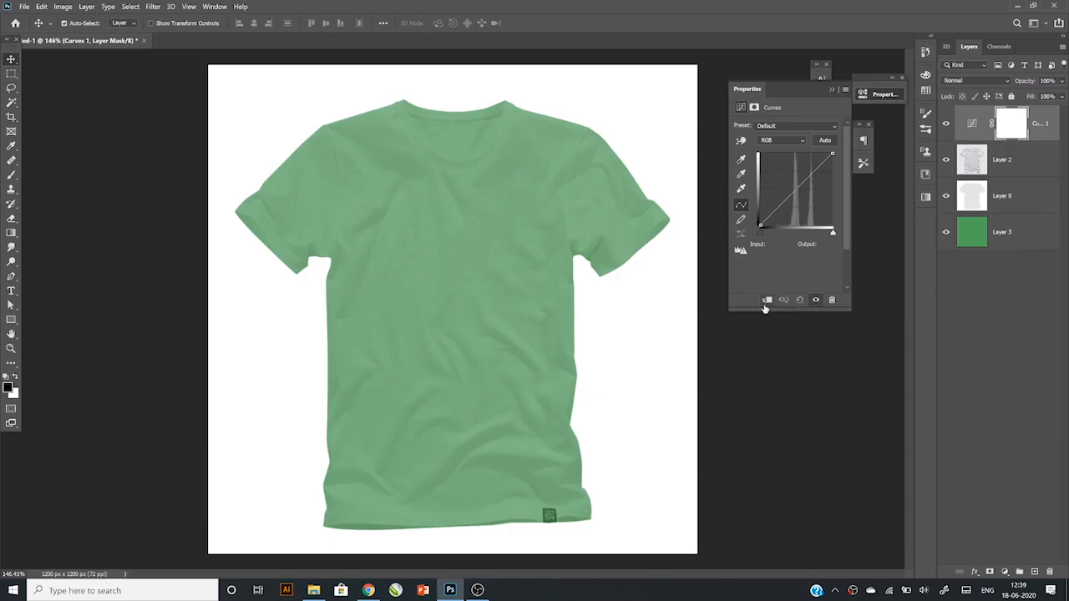
{"action": "left_click", "coordinate": [768, 301]}
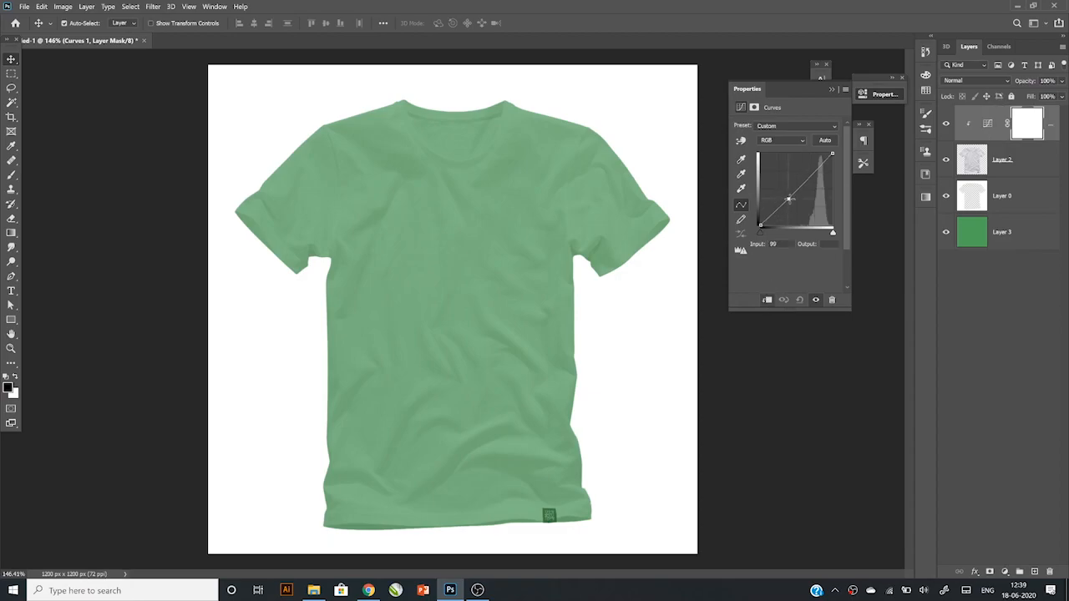
{"action": "left_click_drag", "start_coordinate": [793, 203], "coordinate": [819, 184]}
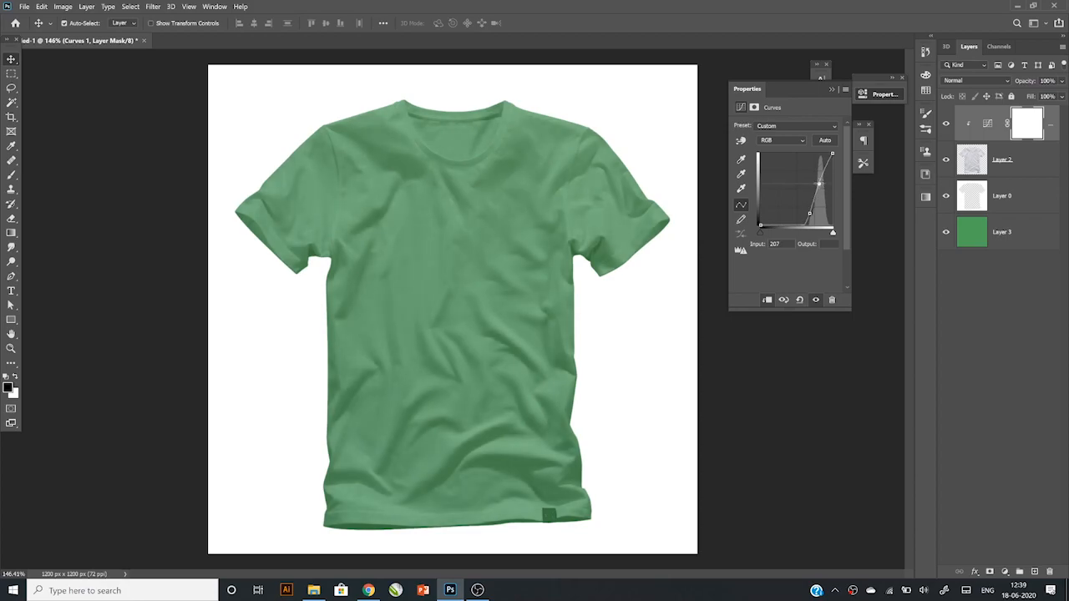
{"action": "left_click", "coordinate": [809, 215]}
{"action": "left_click_drag", "start_coordinate": [812, 207], "coordinate": [813, 210]}
{"action": "left_click", "coordinate": [832, 89]}
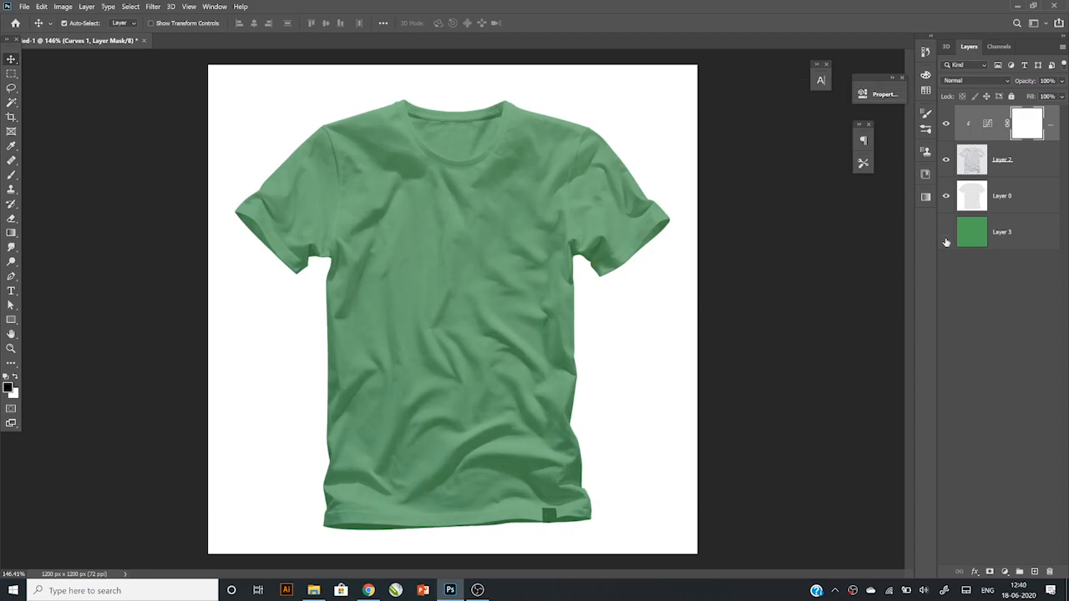
Step: Hide the green layer and save the transparent shirt template on the computer as a PNG named "tshirt 1"
{"action": "left_click", "coordinate": [946, 232]}
{"action": "left_click", "coordinate": [24, 6]}
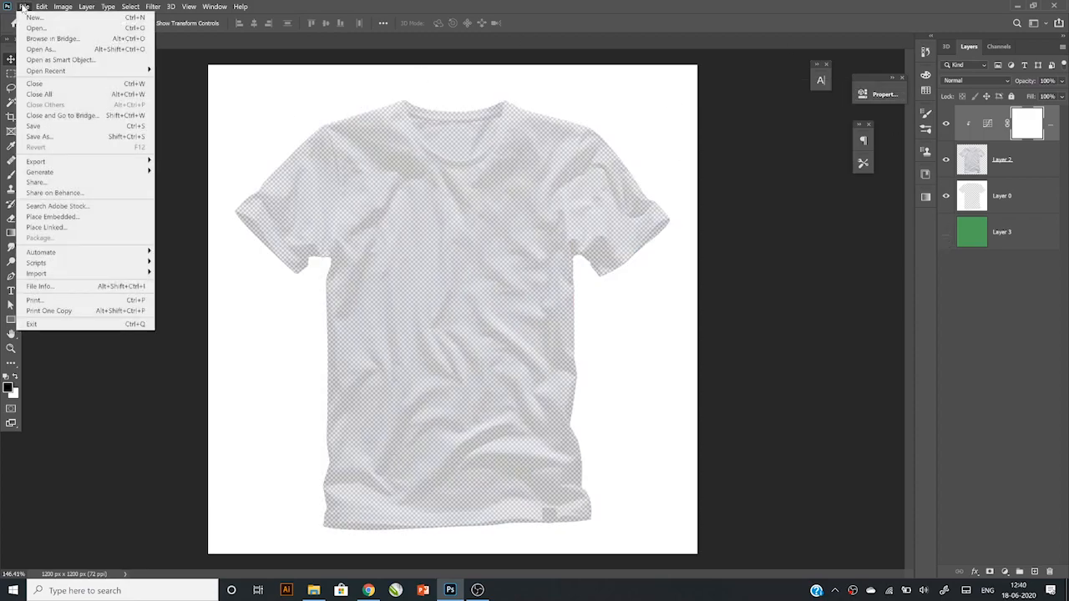
{"action": "left_click", "coordinate": [42, 137]}
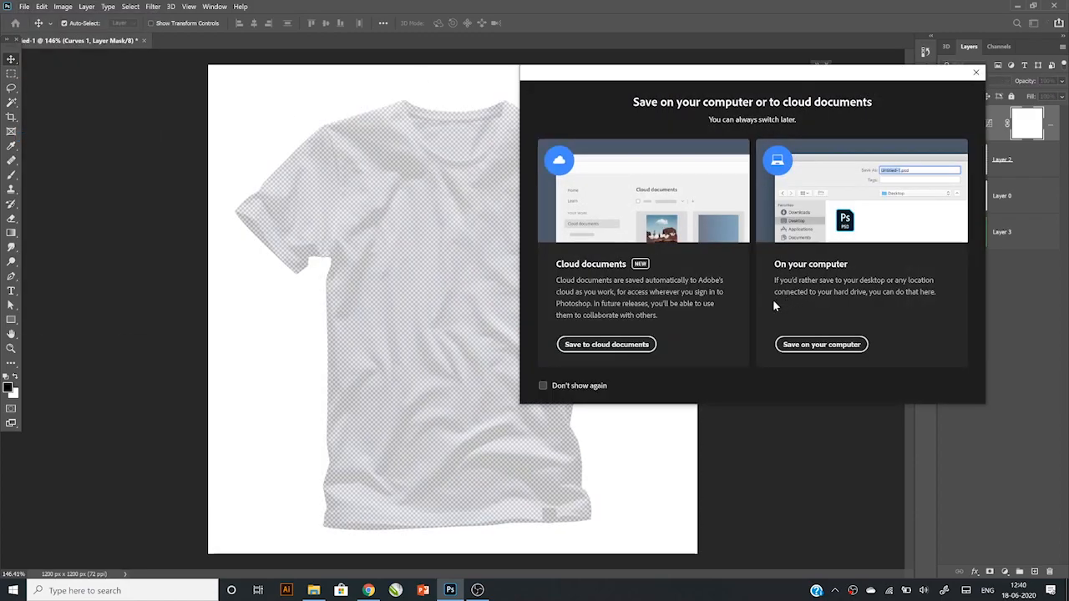
{"action": "left_click", "coordinate": [796, 342]}
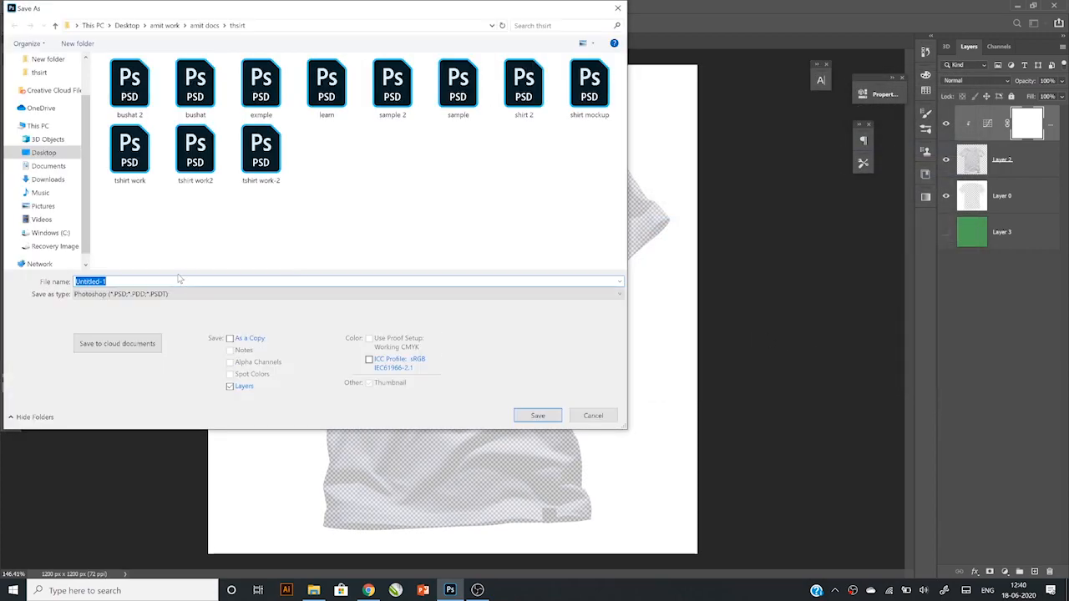
{"action": "type", "text": "tsh"}
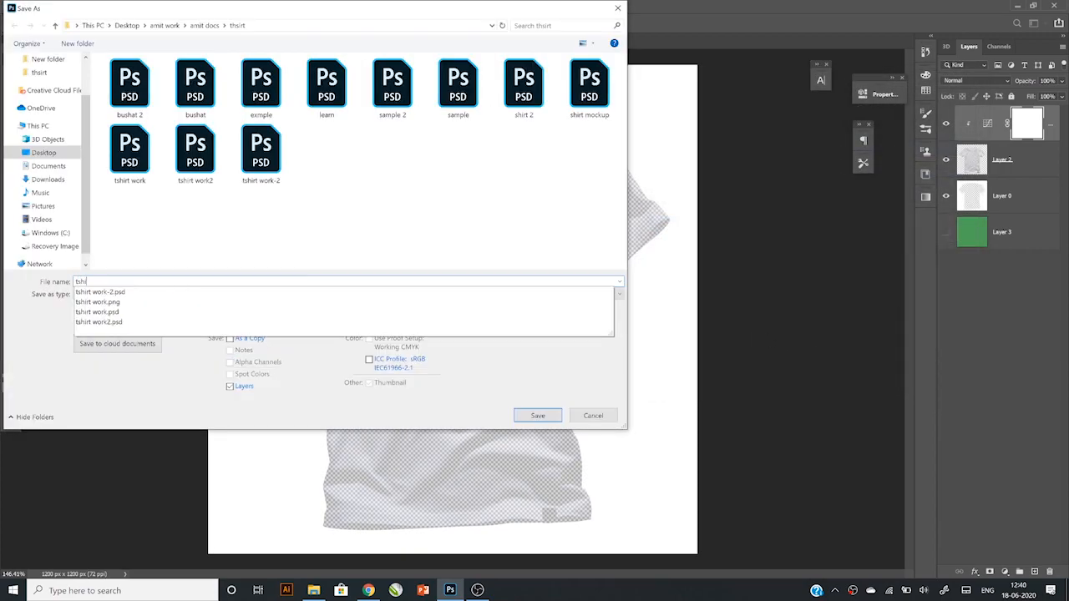
{"action": "type", "text": "irt 1"}
{"action": "left_click", "coordinate": [372, 294]}
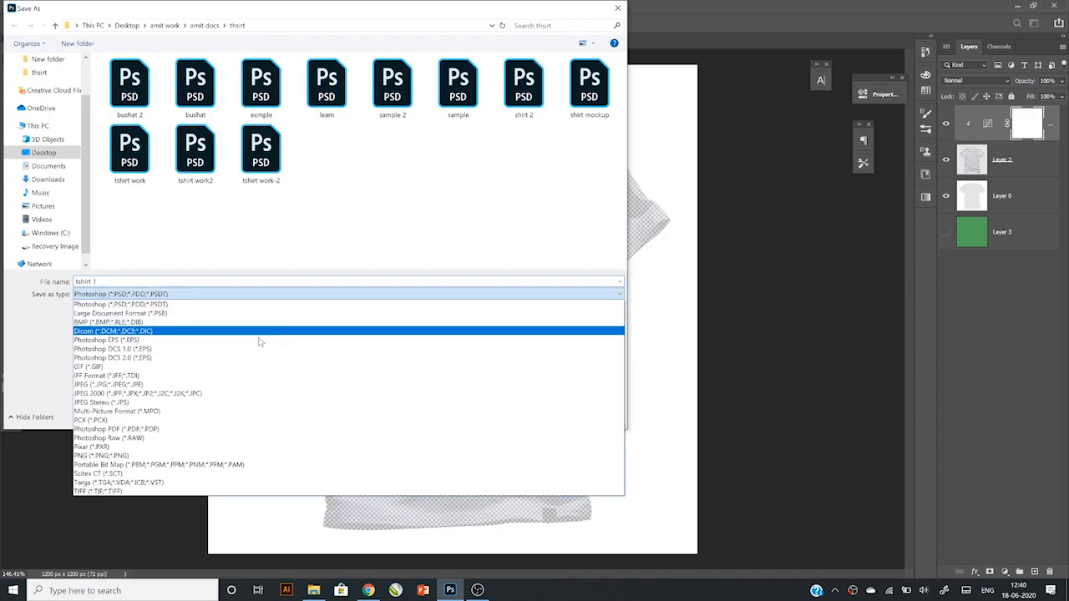
{"action": "left_click", "coordinate": [532, 441]}
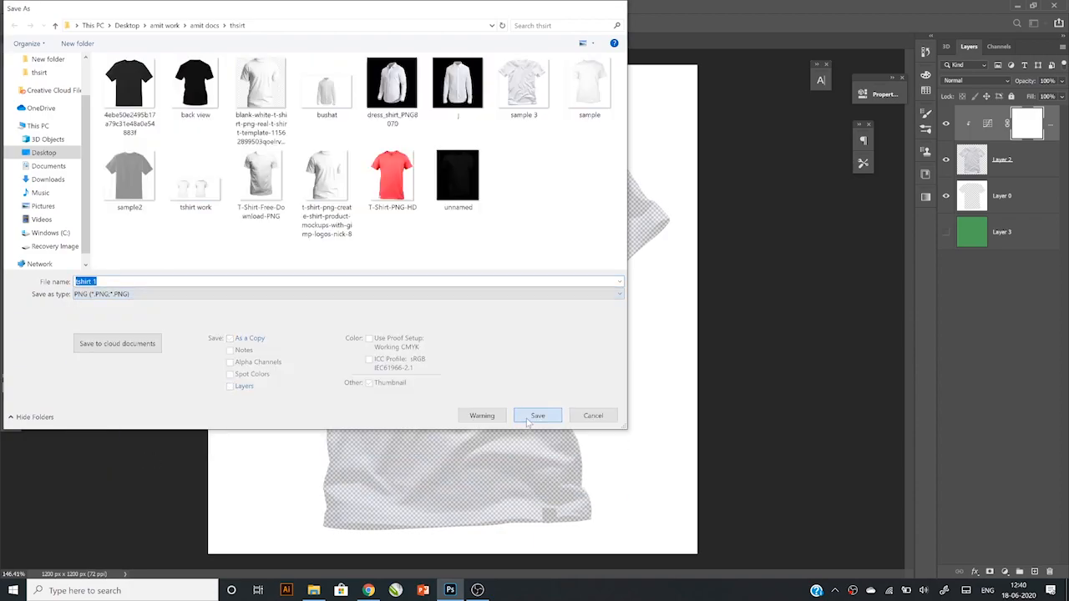
{"action": "left_click", "coordinate": [537, 416]}
{"action": "left_click", "coordinate": [610, 176]}
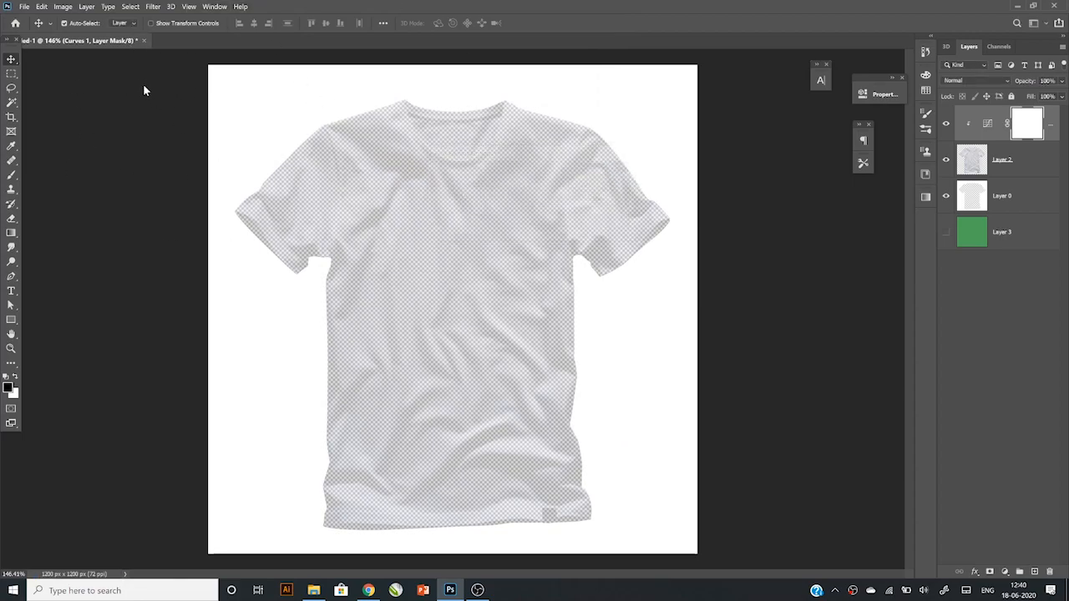
Step: Open the saved "tshirt 1" PNG and dock it as a tab beside the original document
{"action": "left_click_drag", "start_coordinate": [128, 40], "coordinate": [144, 87]}
{"action": "left_click", "coordinate": [466, 90]}
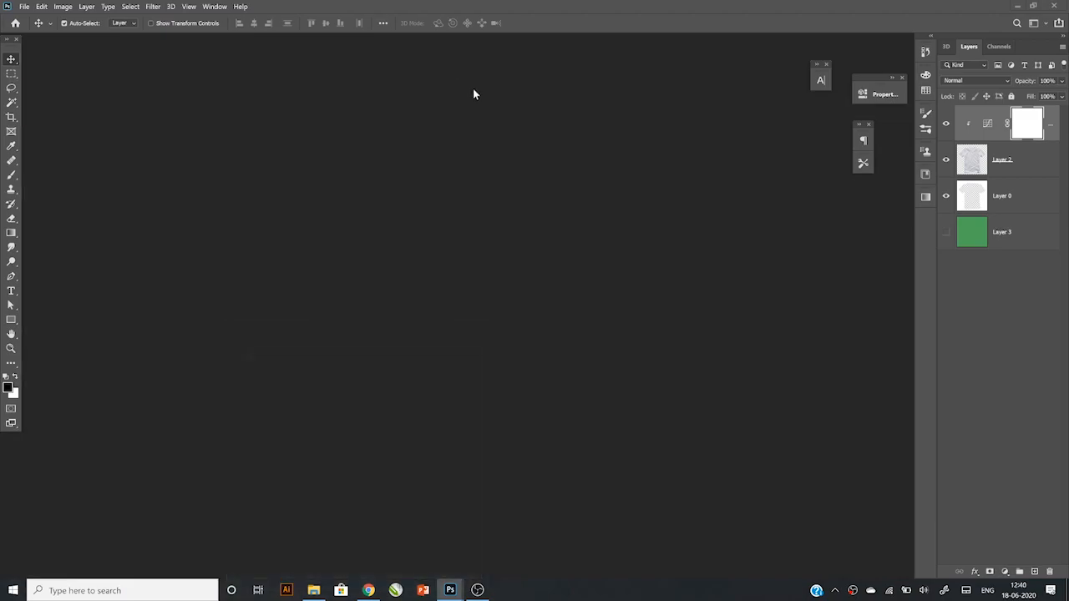
{"action": "key", "text": "ctrl+o"}
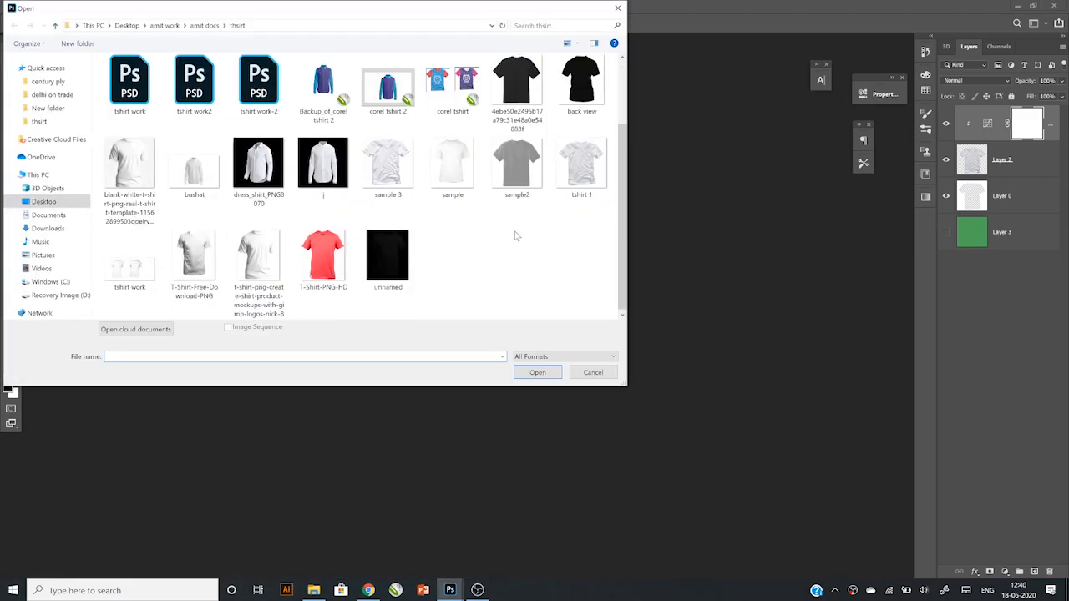
{"action": "double_click", "coordinate": [583, 167]}
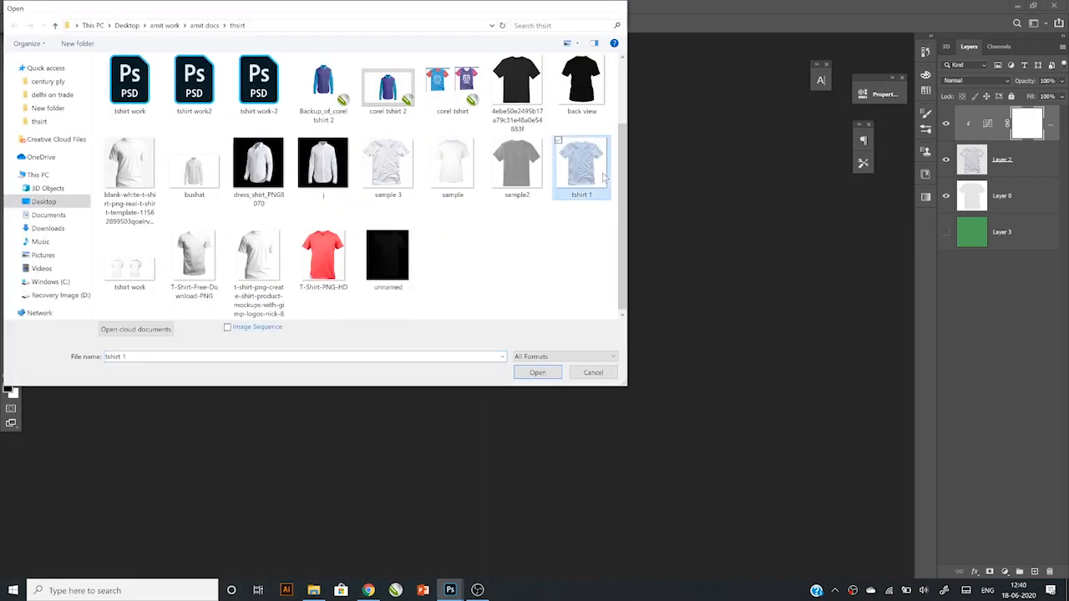
{"action": "left_click_drag", "start_coordinate": [282, 107], "coordinate": [391, 35]}
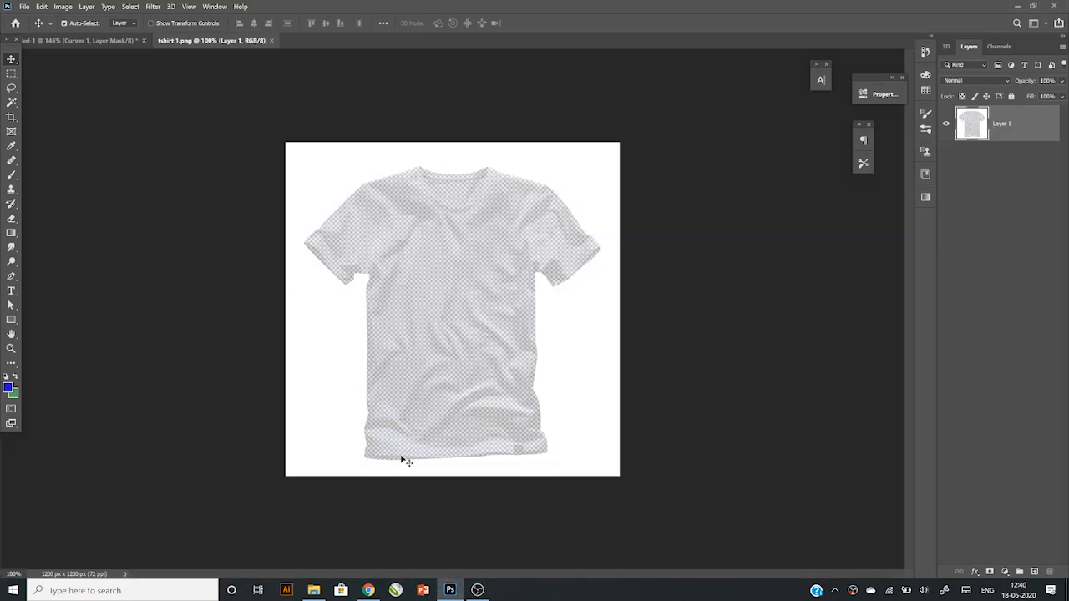
Step: Switch to Chrome and copy the Hawaii 50 "Aloha State Surf Paradise" graphic from the image results
{"action": "left_click", "coordinate": [368, 590]}
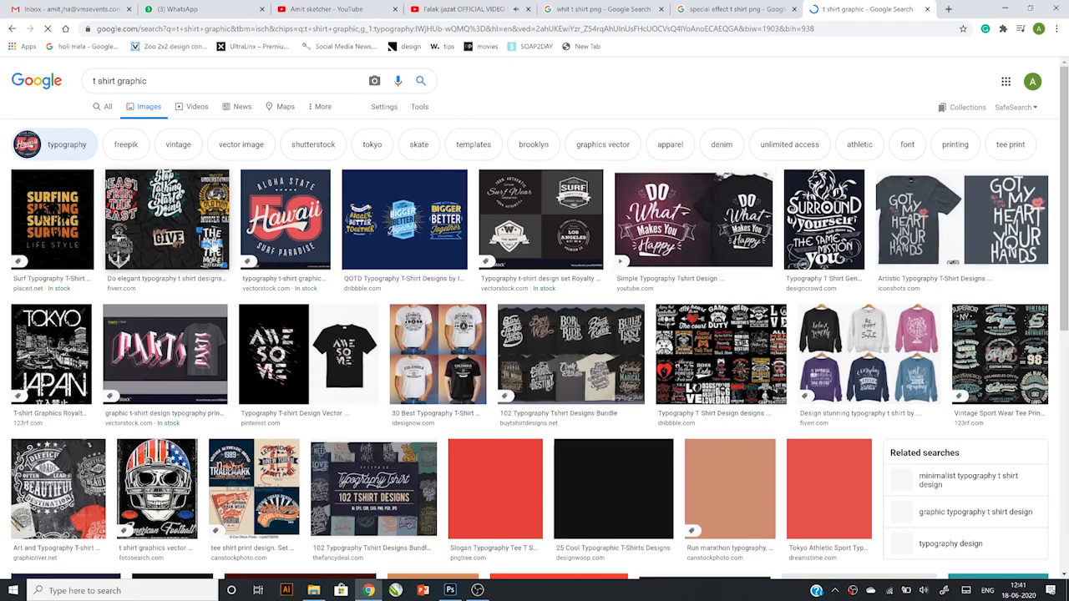
{"action": "left_click", "coordinate": [285, 219]}
{"action": "right_click", "coordinate": [884, 219]}
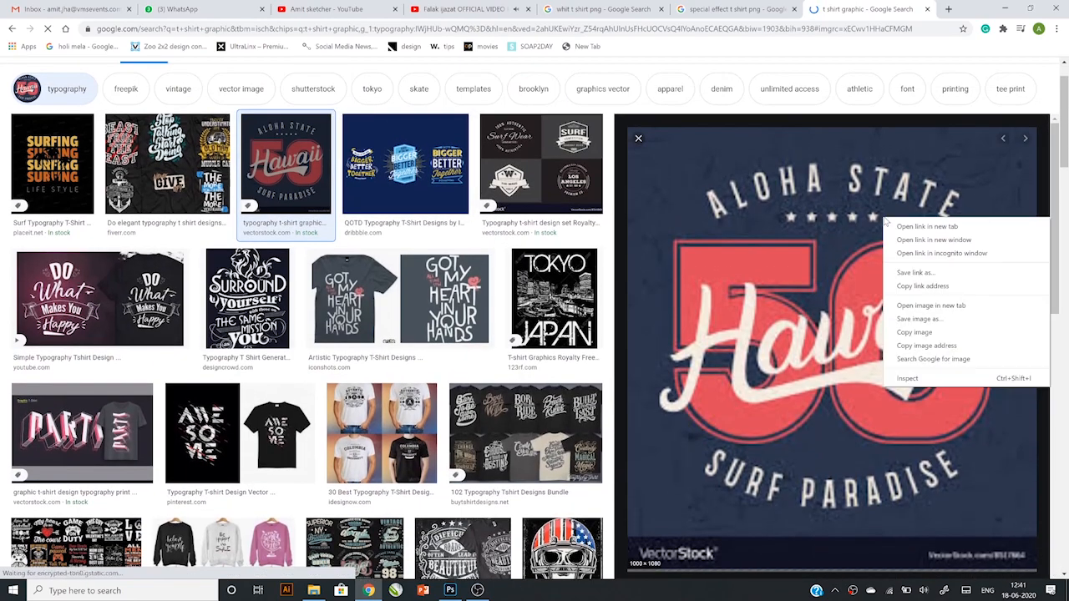
{"action": "left_click", "coordinate": [934, 334]}
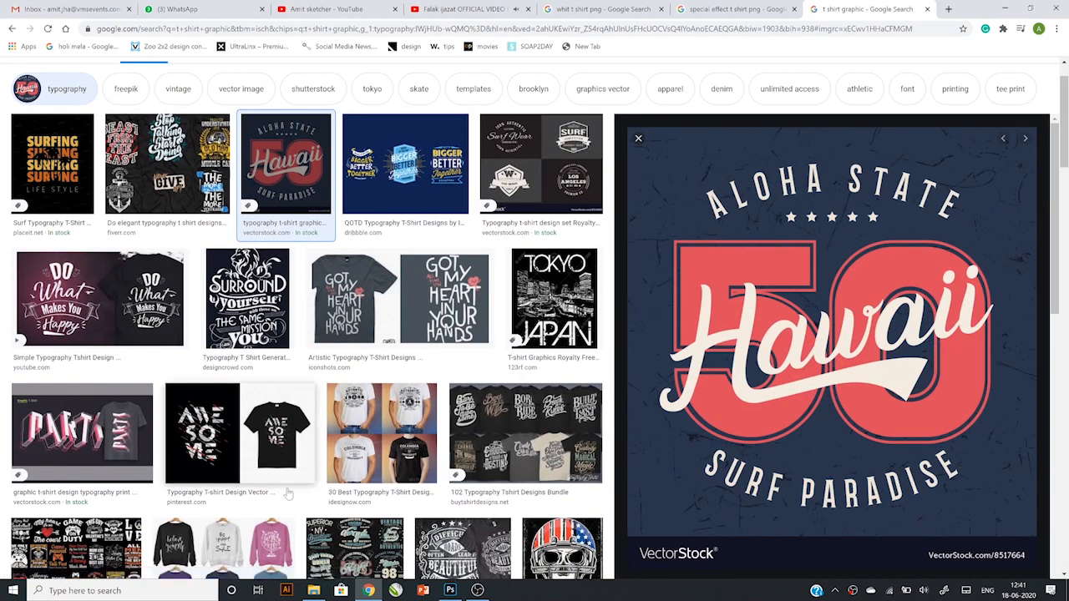
Step: Switch to Photoshop, paste the Hawaii graphic into the tshirt 1 document and place its layer beneath the shirt layer
{"action": "left_click", "coordinate": [450, 590]}
{"action": "key", "text": "ctrl+v"}
{"action": "left_click_drag", "start_coordinate": [1002, 125], "coordinate": [1016, 208]}
Step: Scale the Hawaii graphic down and center it on the shirt's chest
{"action": "key", "text": "ctrl+t"}
{"action": "left_click_drag", "start_coordinate": [593, 154], "coordinate": [567, 182]}
{"action": "left_click_drag", "start_coordinate": [491, 281], "coordinate": [511, 244]}
{"action": "left_click_drag", "start_coordinate": [586, 150], "coordinate": [491, 229]}
{"action": "key", "text": "Return"}
{"action": "key", "text": "shift+Right"}
{"action": "key", "text": "shift+Right"}
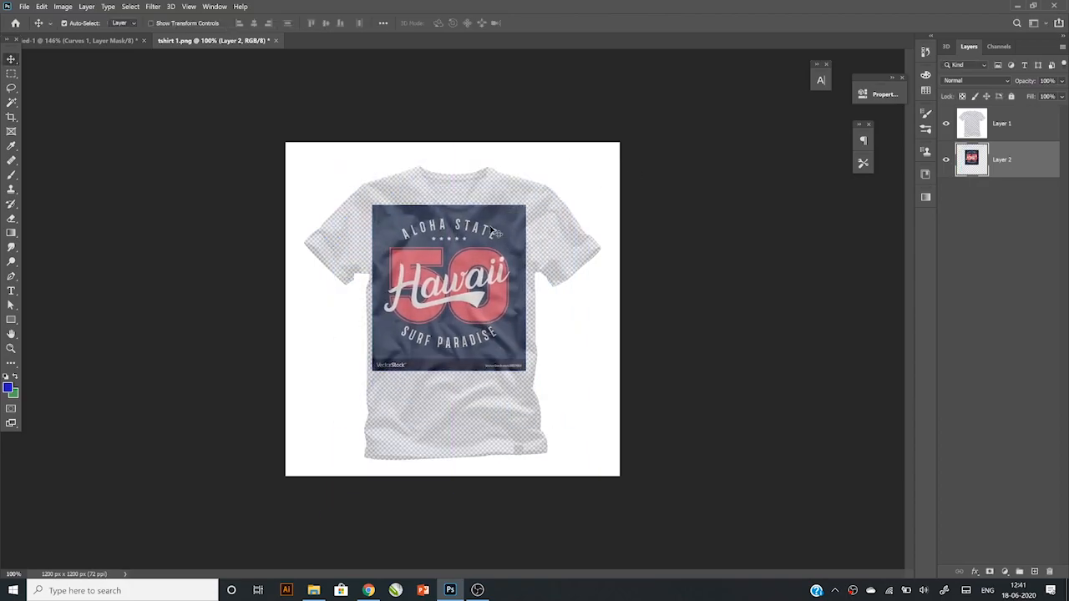
Step: Add a new layer beneath the Hawaii graphic and fill it with navy blue sampled from the graphic's background
{"action": "left_click", "coordinate": [1034, 571]}
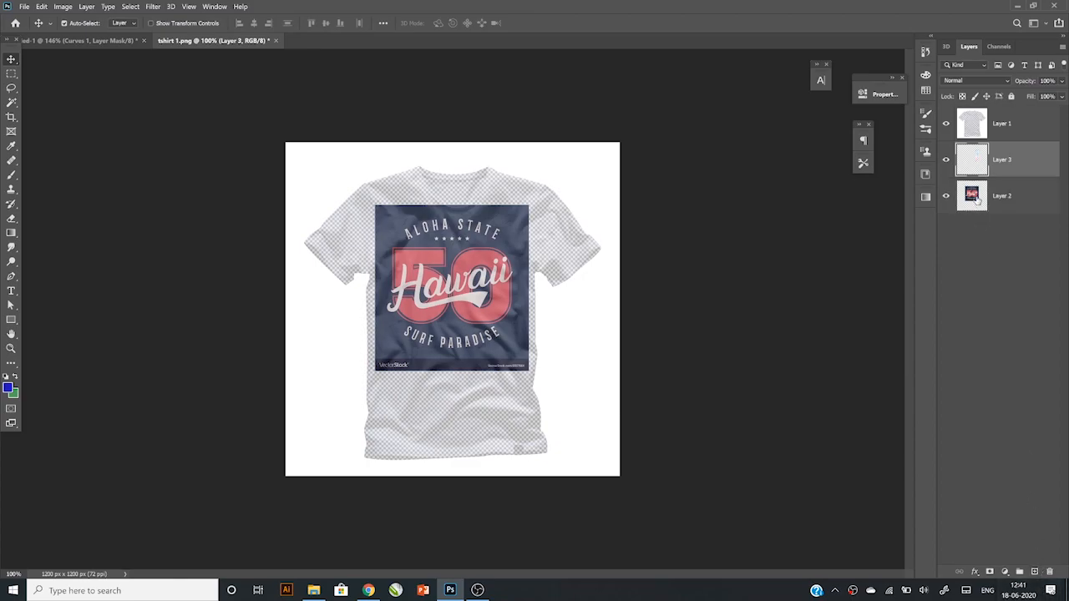
{"action": "key", "text": "ctrl+bracketleft"}
{"action": "key", "text": "i"}
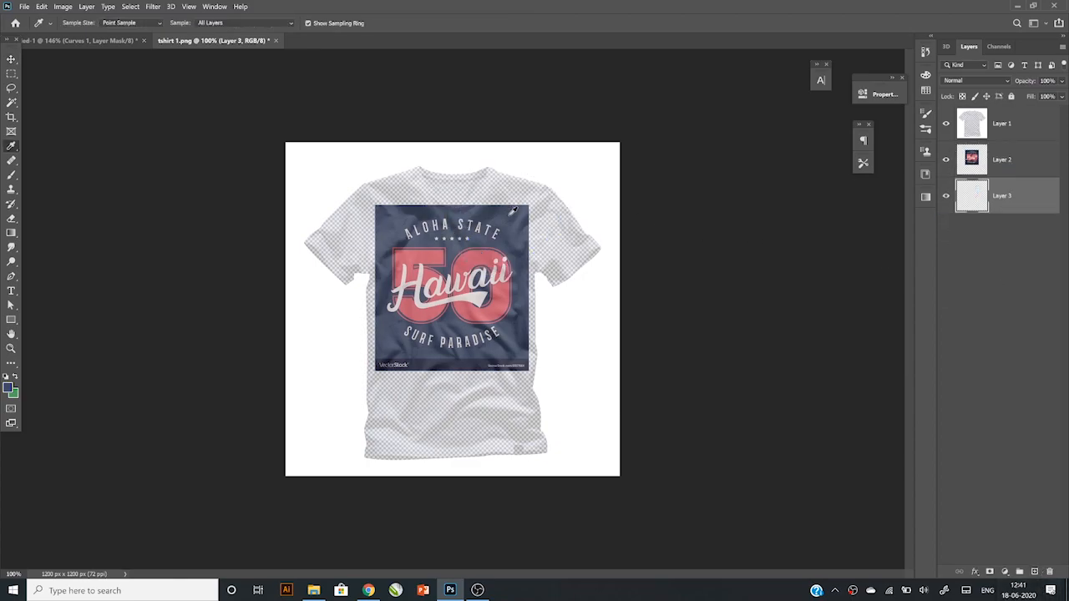
{"action": "key", "text": "alt+BackSpace"}
{"action": "key", "text": "v"}
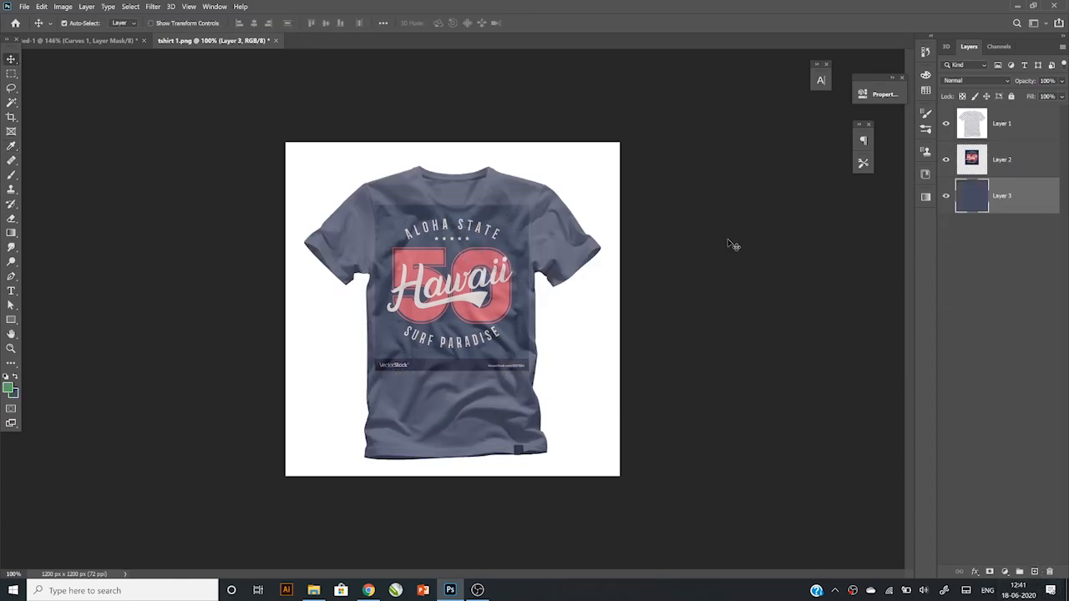
Step: Select the VectorStock strip along the bottom of the Hawaii graphic and delete it
{"action": "left_click", "coordinate": [1005, 171]}
{"action": "key", "text": "m"}
{"action": "left_click_drag", "start_coordinate": [572, 392], "coordinate": [313, 358]}
{"action": "key", "text": "Delete"}
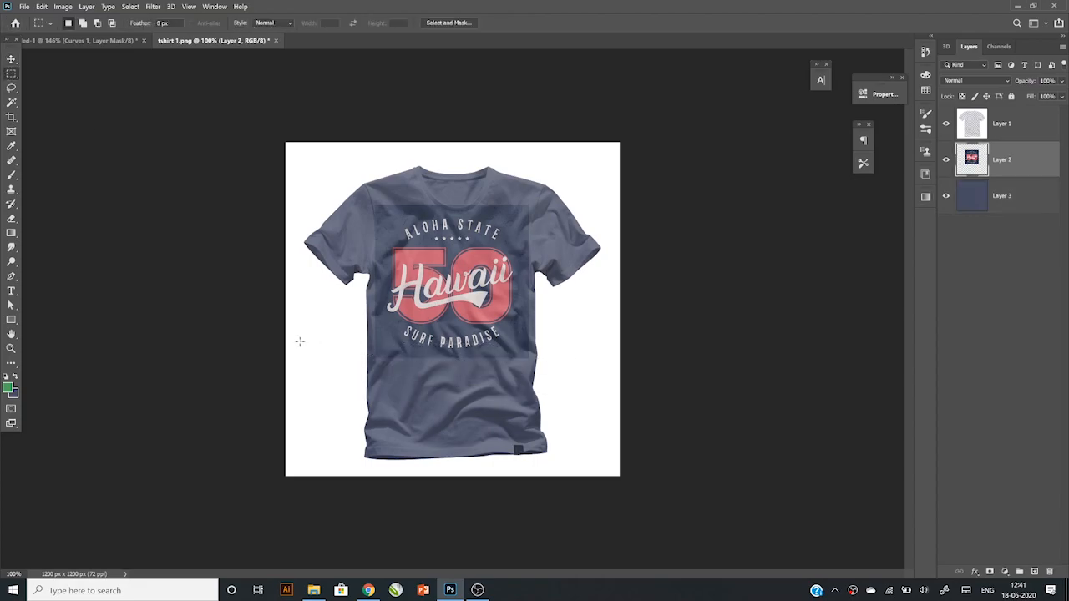
{"action": "key", "text": "v"}
{"action": "left_click_drag", "start_coordinate": [481, 292], "coordinate": [482, 309]}
{"action": "key", "text": "ctrl+z"}
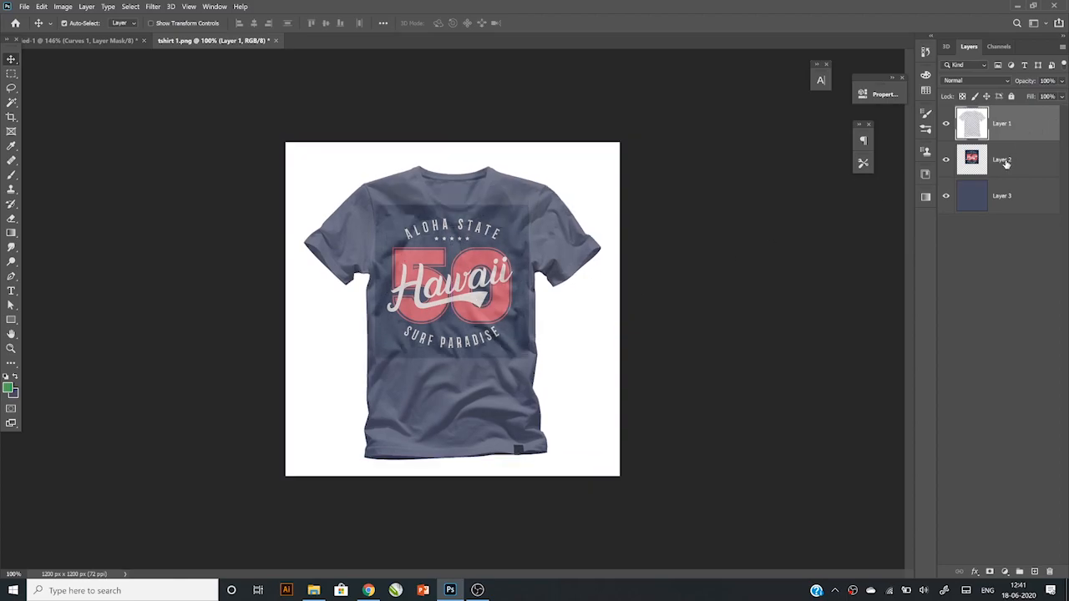
Step: Scale the Hawaii graphic down slightly on the chest and set its blending mode to Lighten
{"action": "left_click", "coordinate": [1006, 164]}
{"action": "key", "text": "ctrl+t"}
{"action": "left_click_drag", "start_coordinate": [529, 206], "coordinate": [496, 267]}
{"action": "key", "text": "Return"}
{"action": "left_click", "coordinate": [973, 81]}
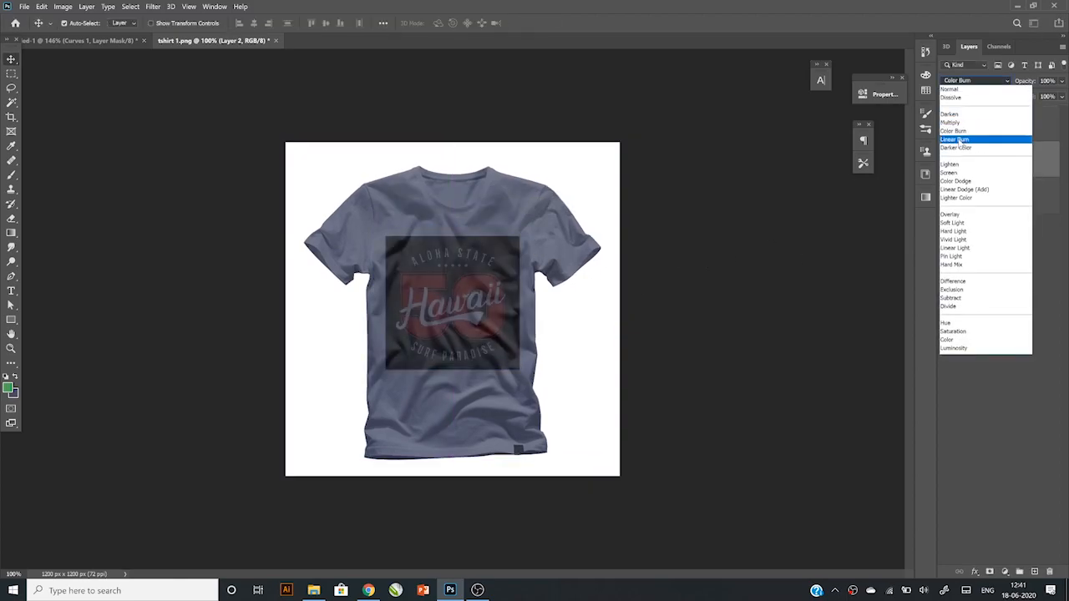
{"action": "left_click", "coordinate": [953, 165]}
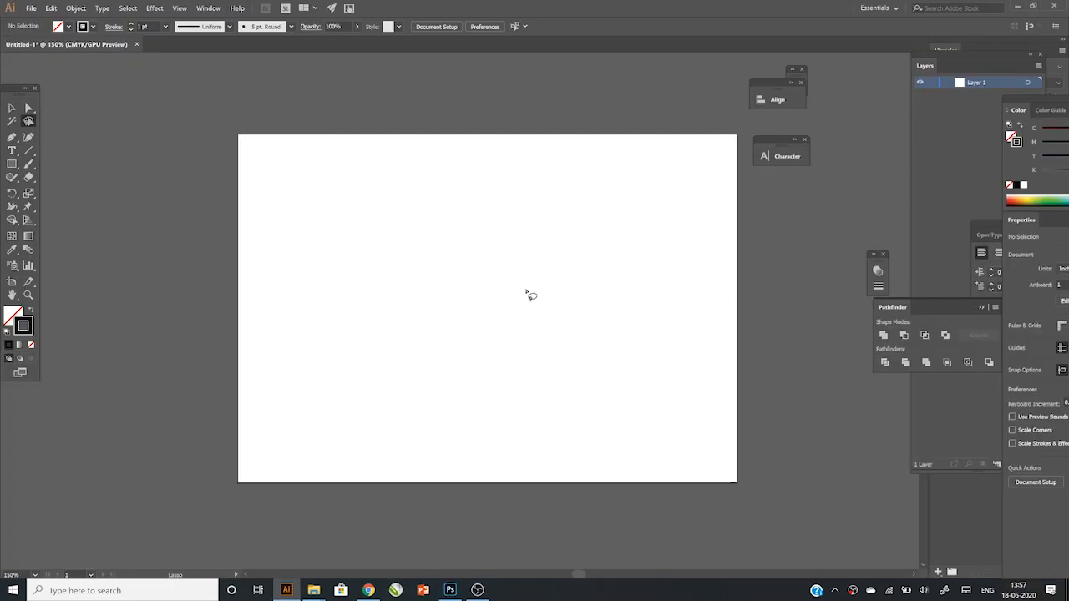
Step: Place the "sample 3" PNG from the thsirt folder into the Illustrator document and move it beside the artboard
{"action": "mouse_move", "coordinate": [311, 592]}
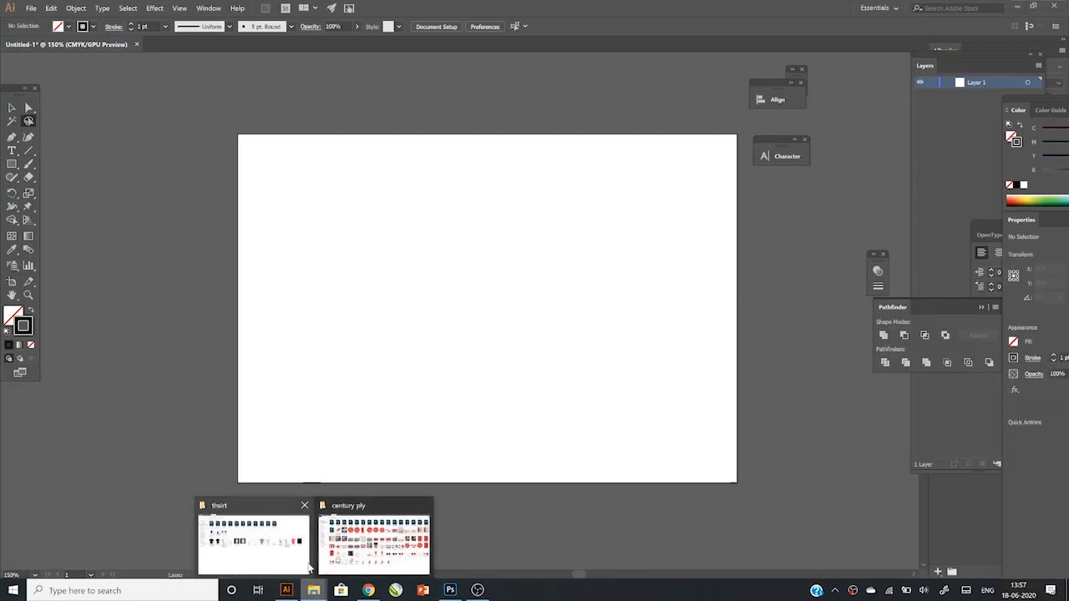
{"action": "left_click", "coordinate": [303, 550]}
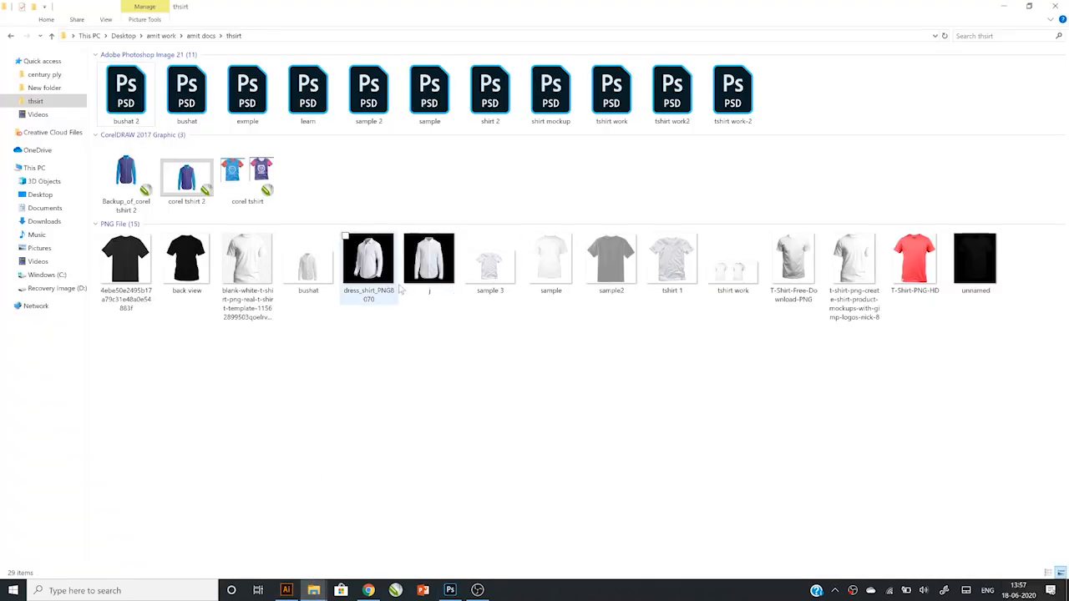
{"action": "left_click", "coordinate": [493, 284]}
{"action": "left_click_drag", "start_coordinate": [492, 282], "coordinate": [424, 317]}
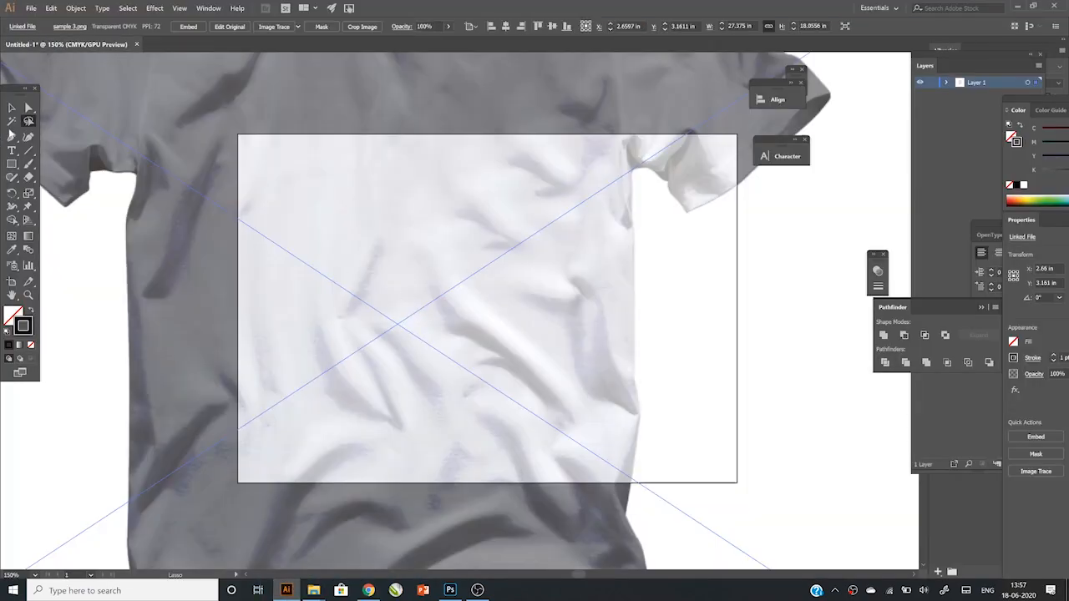
{"action": "scroll", "coordinate": [531, 220], "scroll_direction": "down", "scroll_amount": 4}
{"action": "left_click_drag", "start_coordinate": [522, 176], "coordinate": [298, 187]}
Step: Fit the artboard to the bounds of the shirt artwork
{"action": "left_click", "coordinate": [77, 10]}
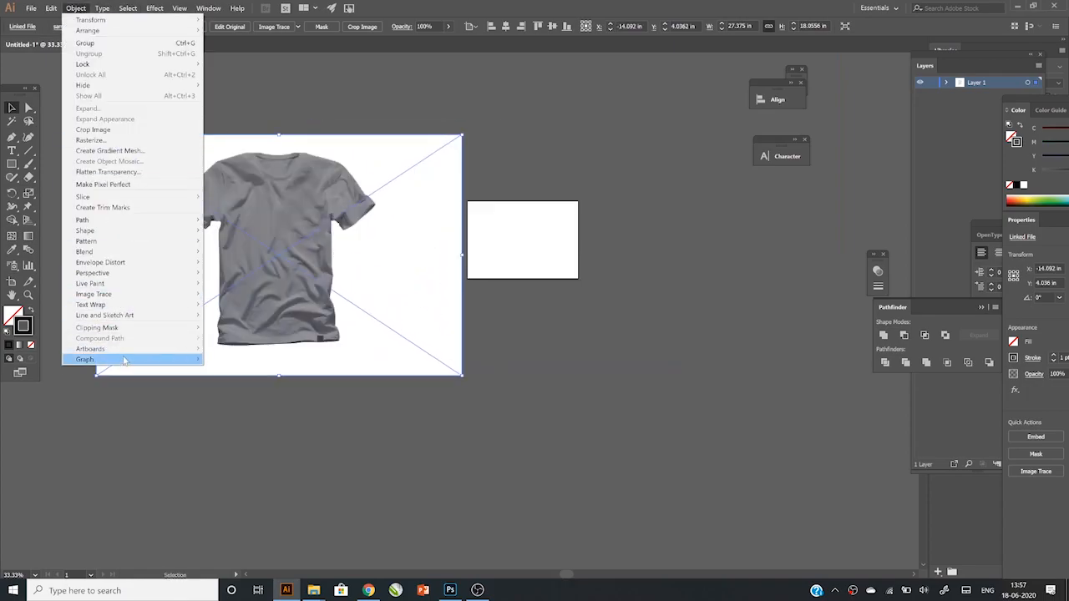
{"action": "mouse_move", "coordinate": [125, 351]}
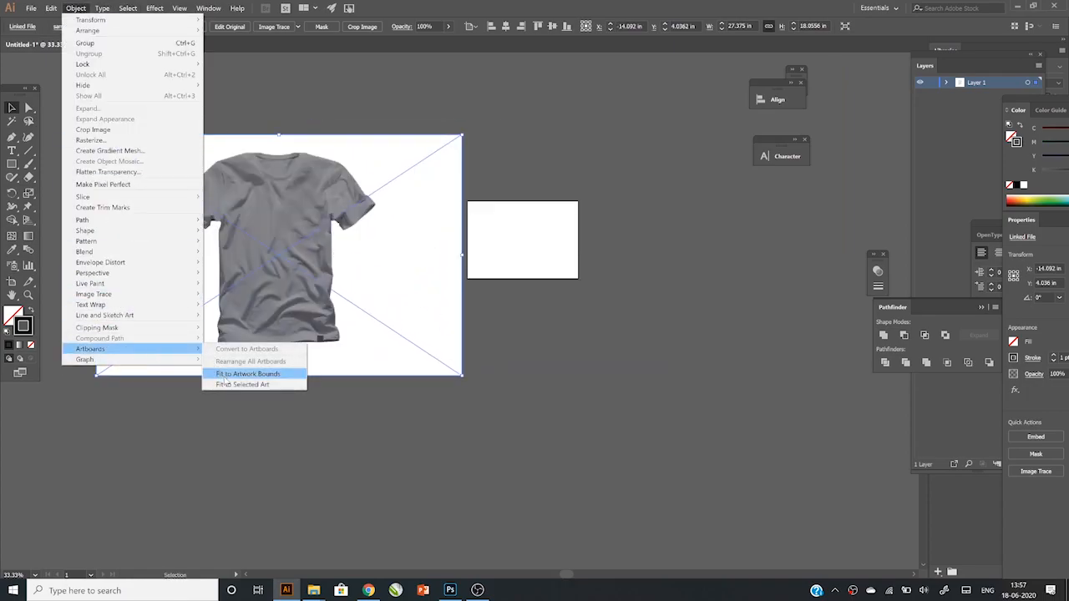
{"action": "left_click", "coordinate": [226, 375]}
{"action": "scroll", "coordinate": [215, 250], "scroll_direction": "up", "scroll_amount": 3}
{"action": "scroll", "coordinate": [215, 250], "scroll_direction": "down", "scroll_amount": 1}
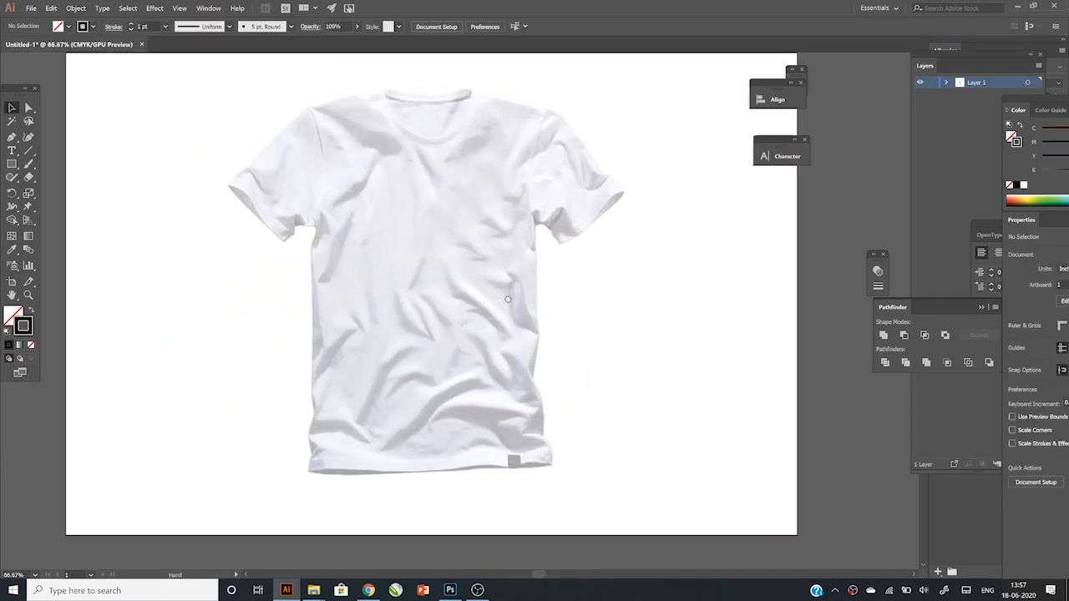
{"action": "scroll", "coordinate": [367, 280], "scroll_direction": "down", "scroll_amount": 1}
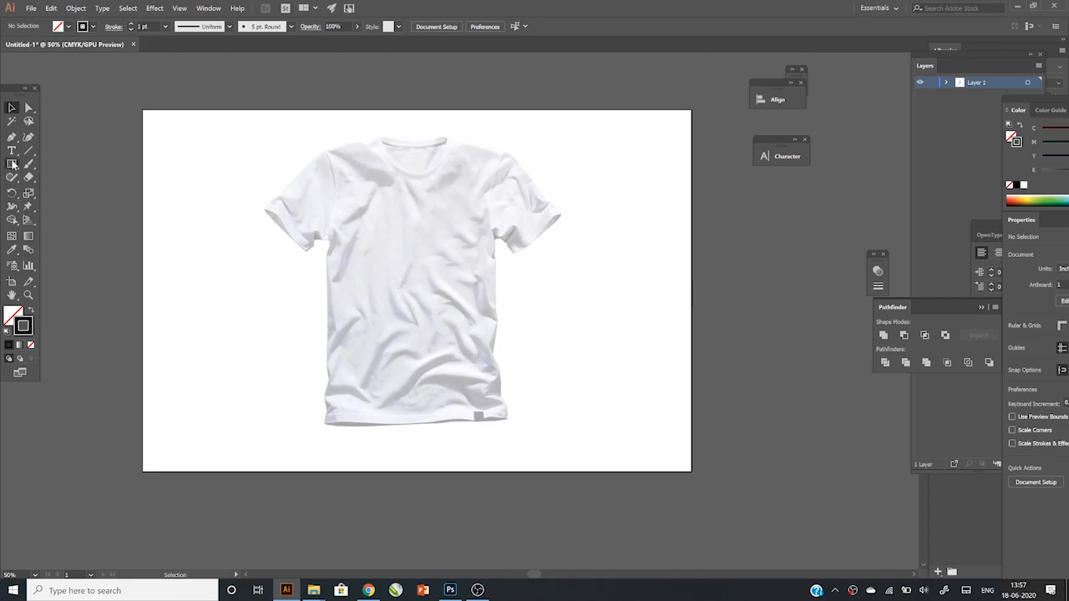
Step: Draw a closed Pen shape around the shirt's left sleeve, following the shoulder seam, and give it a black fill without stroke
{"action": "scroll", "coordinate": [347, 177], "scroll_direction": "up", "scroll_amount": 1}
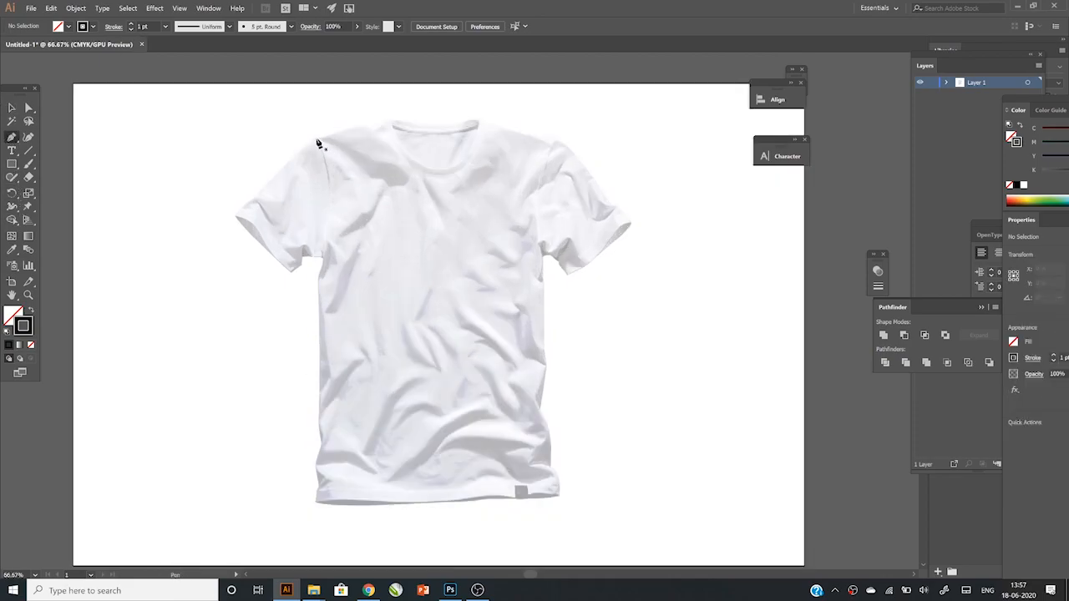
{"action": "left_click", "coordinate": [321, 257]}
{"action": "left_click_drag", "start_coordinate": [298, 320], "coordinate": [297, 316]}
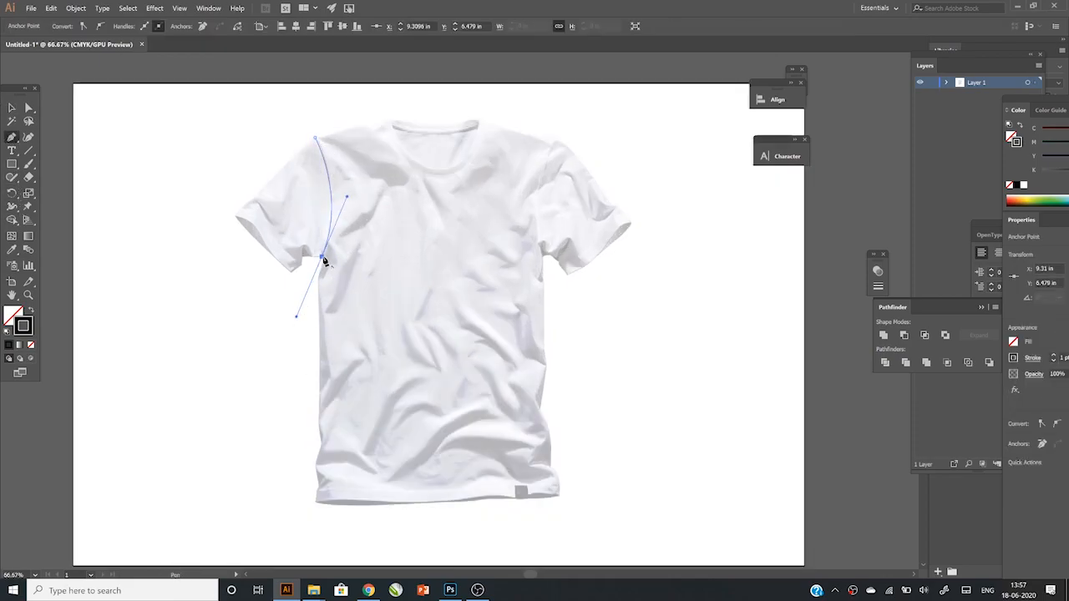
{"action": "left_click_drag", "start_coordinate": [218, 212], "coordinate": [218, 211]}
{"action": "left_click_drag", "start_coordinate": [244, 165], "coordinate": [259, 149]}
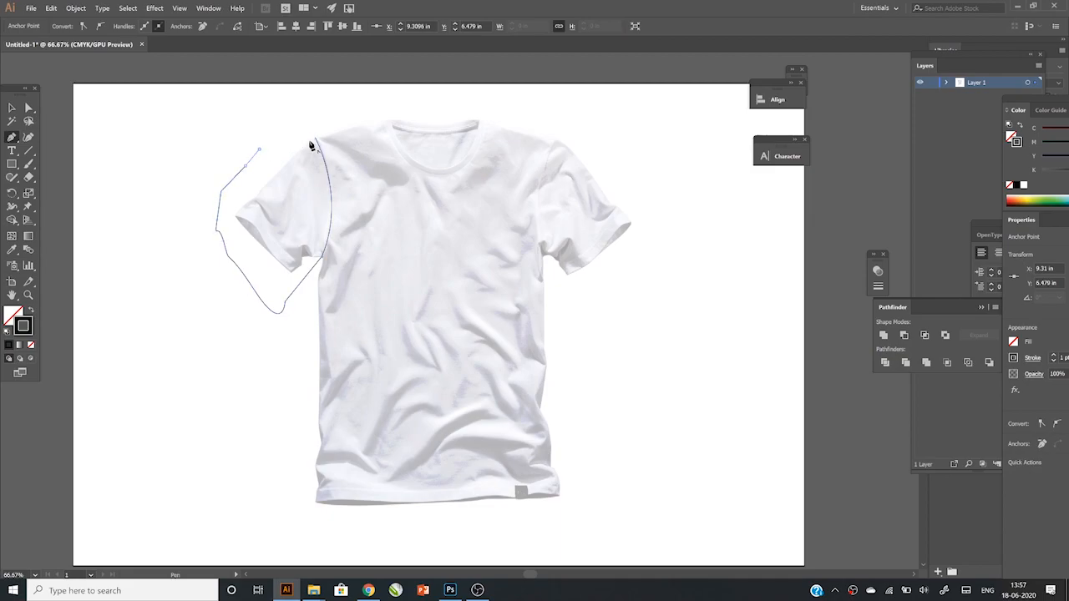
{"action": "left_click", "coordinate": [30, 319]}
{"action": "key", "text": "v"}
Step: Select the shirt image and lock it
{"action": "left_click", "coordinate": [303, 107]}
{"action": "left_click", "coordinate": [76, 9]}
{"action": "mouse_move", "coordinate": [91, 67]}
{"action": "left_click", "coordinate": [221, 64]}
Step: Draw a closed black Pen shape covering the shirt's right sleeve, starting at the shoulder seam
{"action": "left_click", "coordinate": [558, 148]}
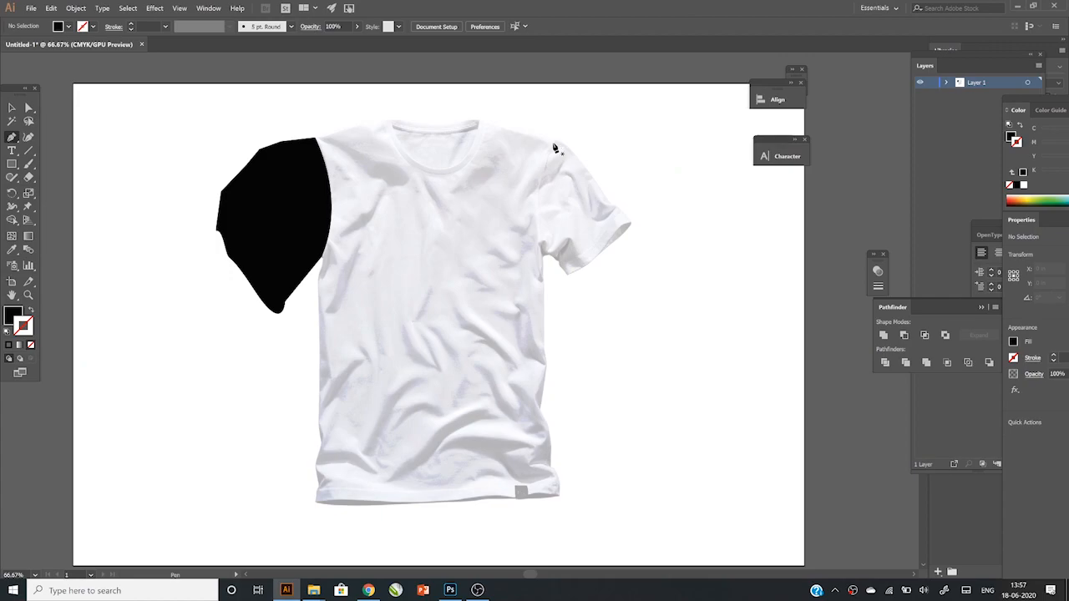
{"action": "scroll", "coordinate": [558, 149], "scroll_direction": "up", "scroll_amount": 1}
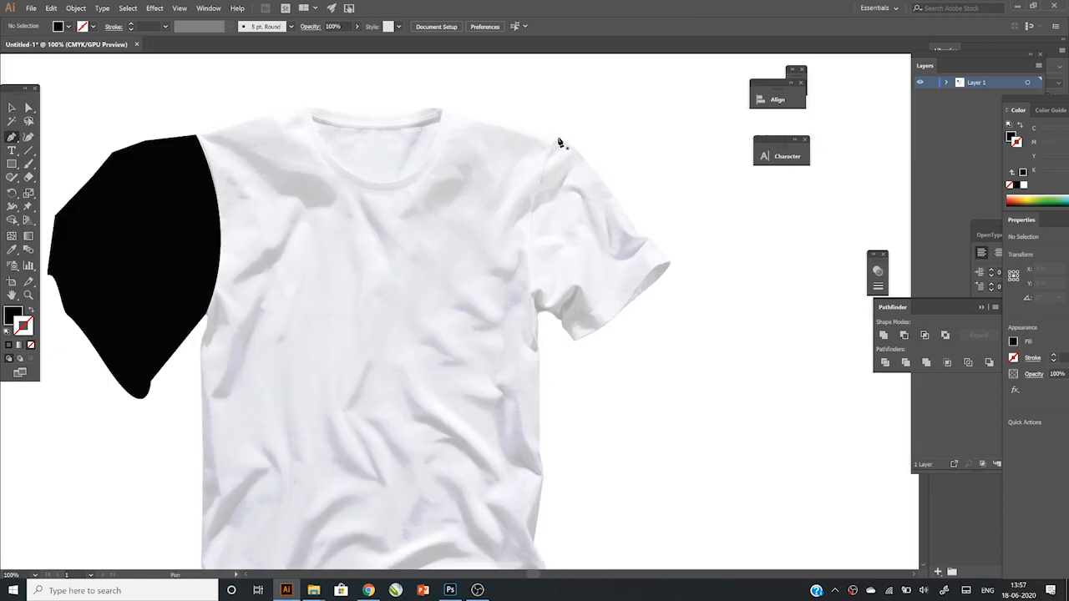
{"action": "left_click", "coordinate": [534, 292]}
{"action": "left_click", "coordinate": [571, 343]}
{"action": "left_click", "coordinate": [600, 351]}
{"action": "left_click", "coordinate": [629, 341]}
{"action": "left_click", "coordinate": [680, 274]}
{"action": "left_click", "coordinate": [678, 244]}
{"action": "left_click", "coordinate": [643, 188]}
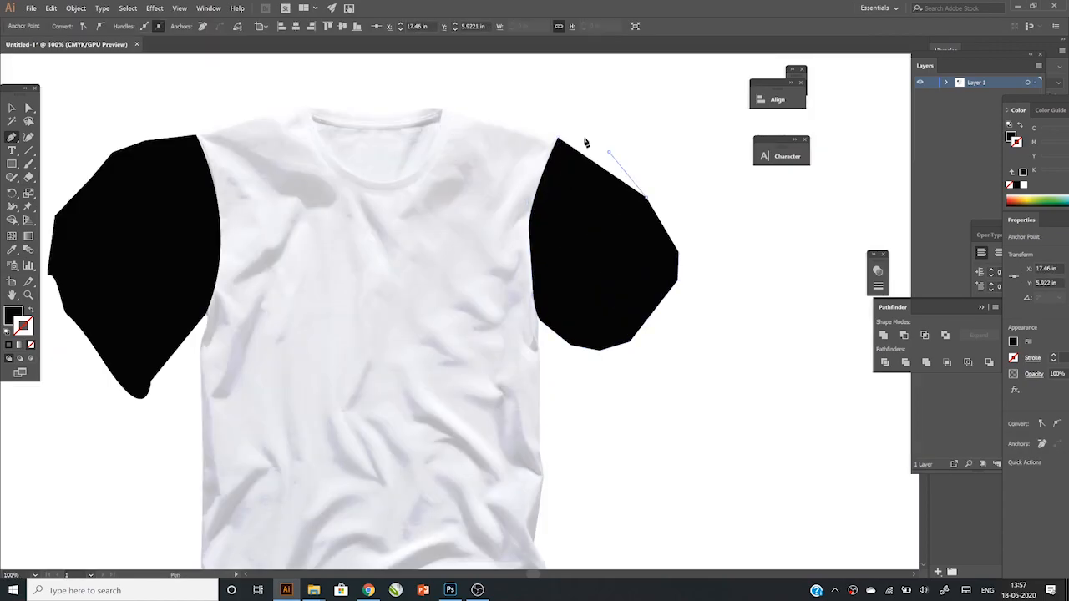
{"action": "left_click", "coordinate": [558, 139]}
{"action": "key", "text": "v"}
{"action": "left_click", "coordinate": [440, 102]}
Step: Draw a closed black Pen shape over the neck opening, following the curve of the collar
{"action": "key", "text": "p"}
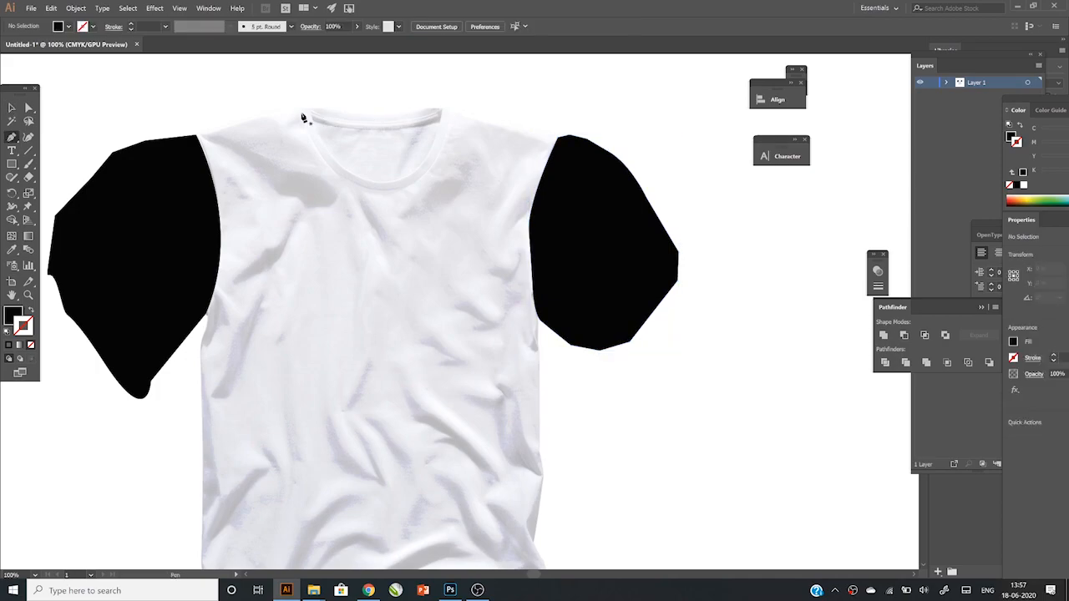
{"action": "left_click", "coordinate": [333, 173]}
{"action": "left_click", "coordinate": [356, 186]}
{"action": "left_click", "coordinate": [404, 192]}
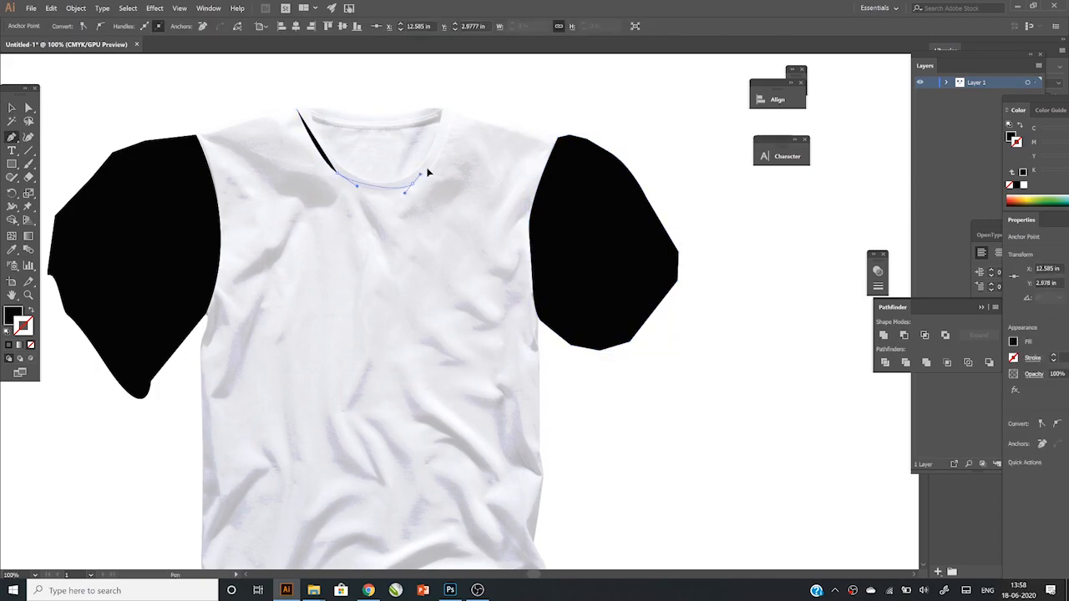
{"action": "left_click", "coordinate": [433, 172]}
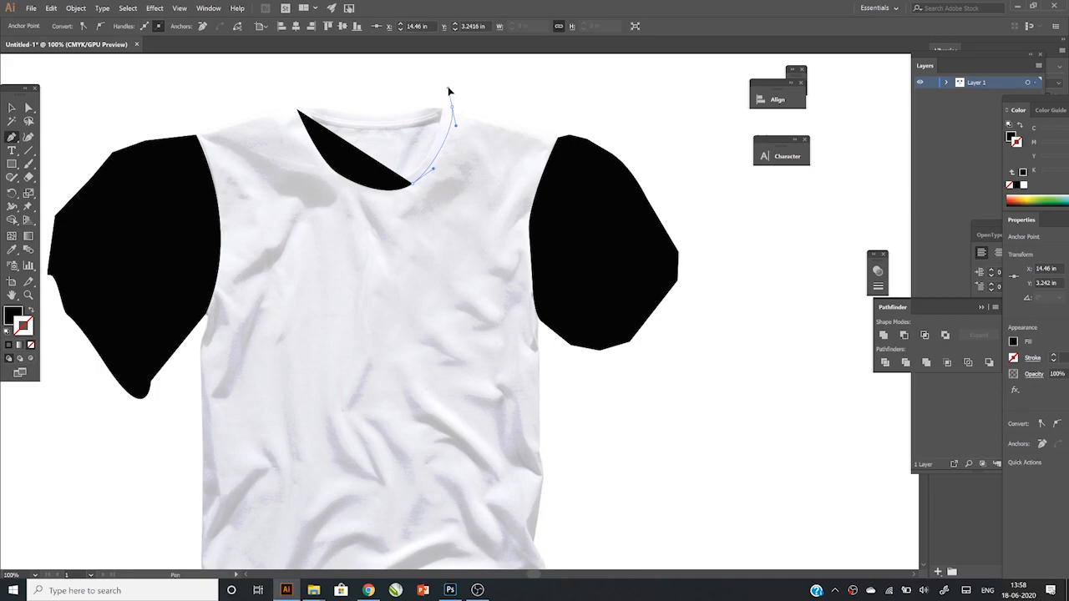
{"action": "left_click", "coordinate": [452, 107]}
{"action": "left_click_drag", "start_coordinate": [297, 109], "coordinate": [349, 87]}
Step: Select the neck shape and both sleeve shapes together and send them behind the shirt image
{"action": "key", "text": "v"}
{"action": "left_click", "coordinate": [134, 281], "text": "shift"}
{"action": "left_click", "coordinate": [601, 221], "text": "shift"}
{"action": "key", "text": "ctrl+minus"}
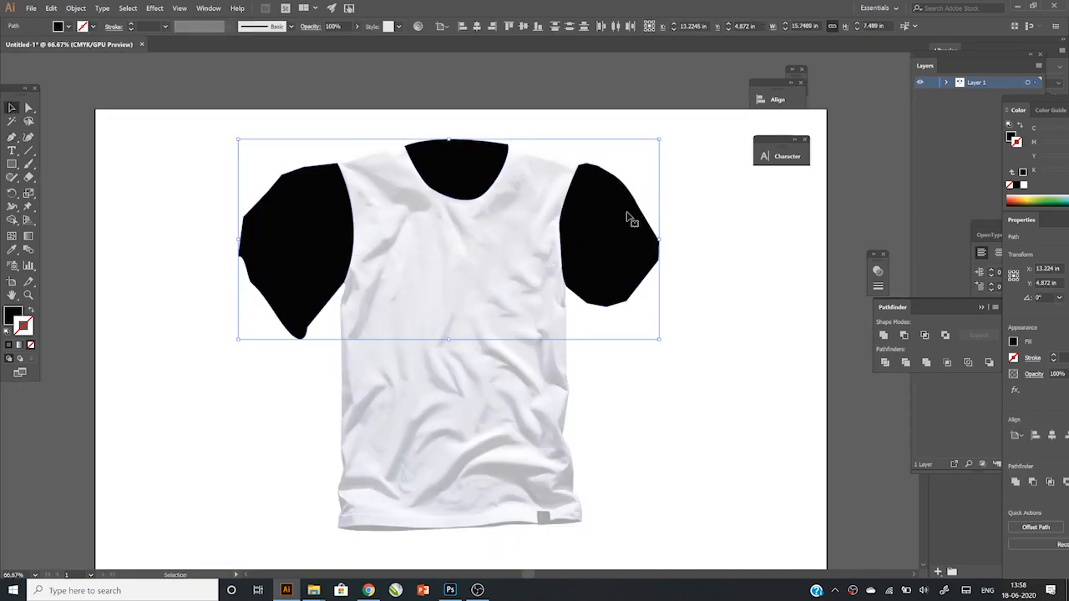
{"action": "key", "text": "ctrl+shift+bracketleft"}
{"action": "left_click", "coordinate": [528, 424]}
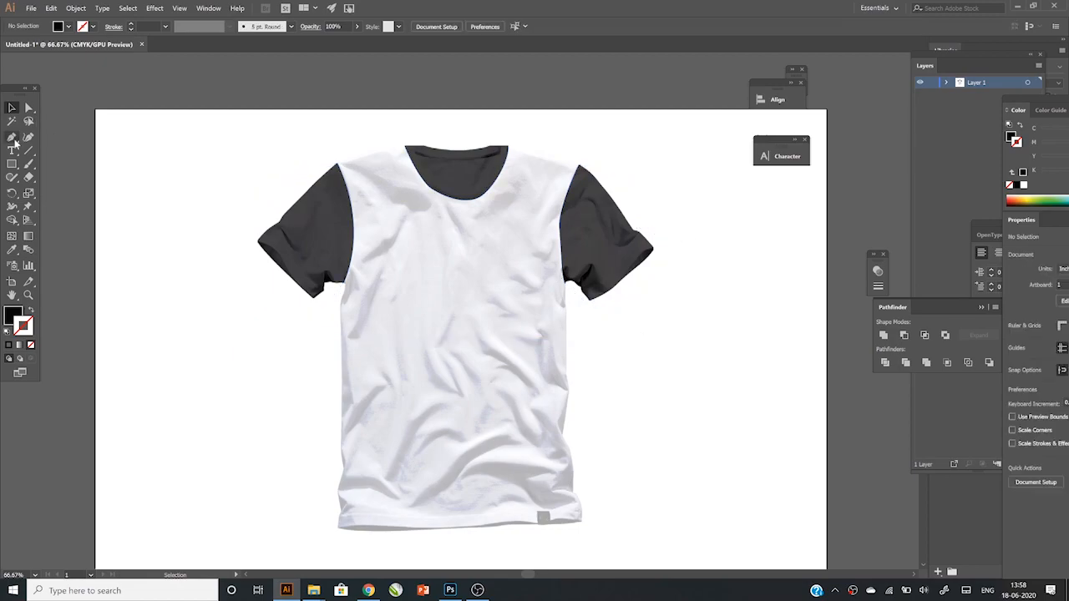
Step: Draw a rectangle about 10 by 15.5 in covering the shirt's body and fill it with yellow E0CD44
{"action": "left_click", "coordinate": [12, 164]}
{"action": "left_click_drag", "start_coordinate": [535, 520], "coordinate": [324, 124]}
{"action": "double_click", "coordinate": [11, 316]}
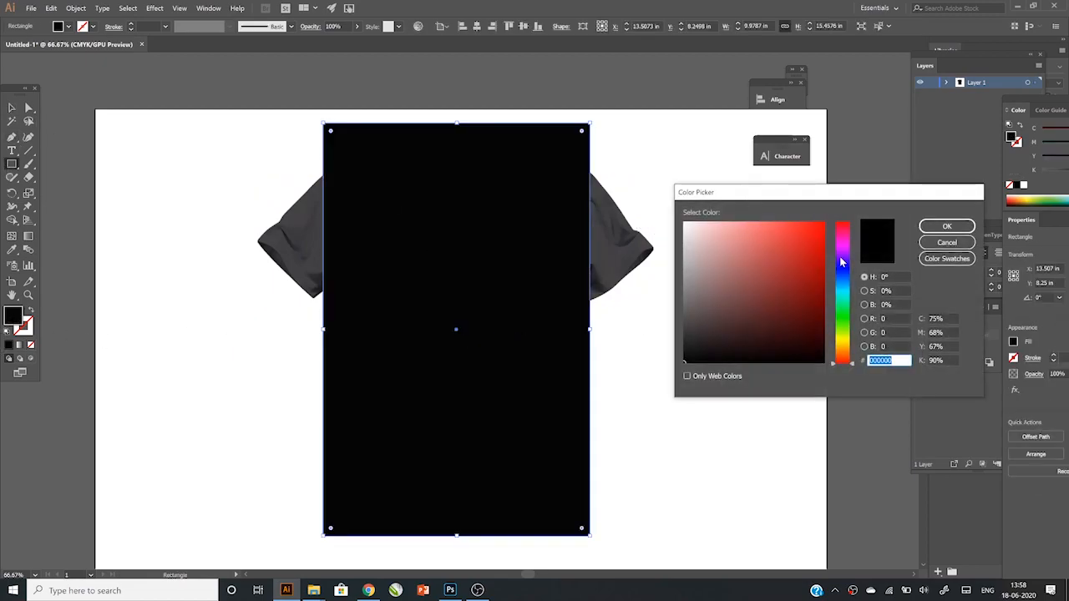
{"action": "left_click", "coordinate": [844, 342]}
{"action": "left_click_drag", "start_coordinate": [799, 272], "coordinate": [784, 238]}
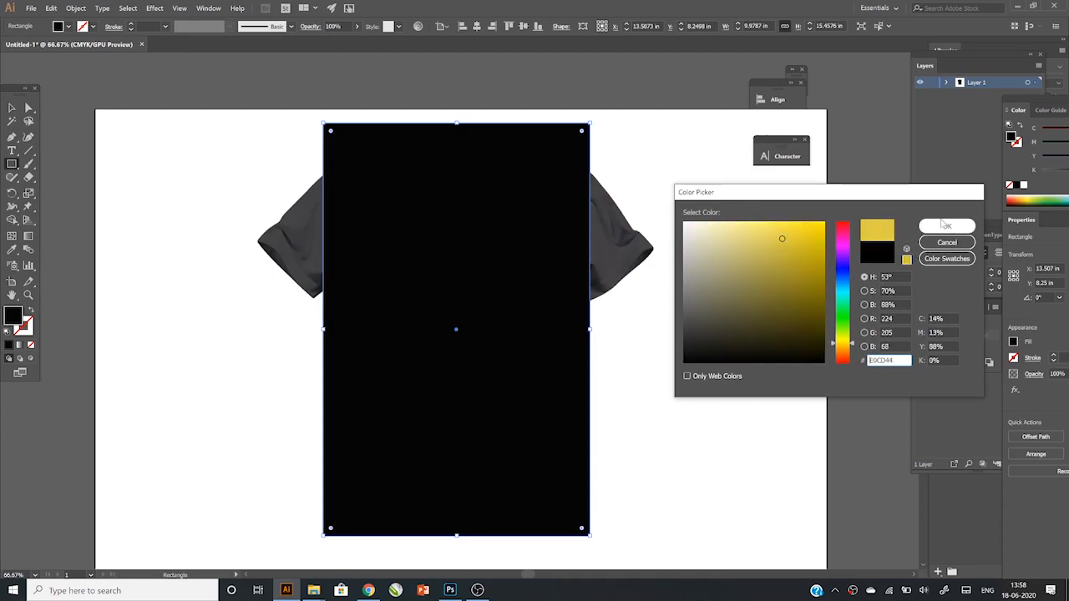
{"action": "left_click", "coordinate": [947, 228]}
Step: Send the yellow rectangle to the back, behind the shirt image and the black sleeve and neck shapes
{"action": "left_click", "coordinate": [11, 106]}
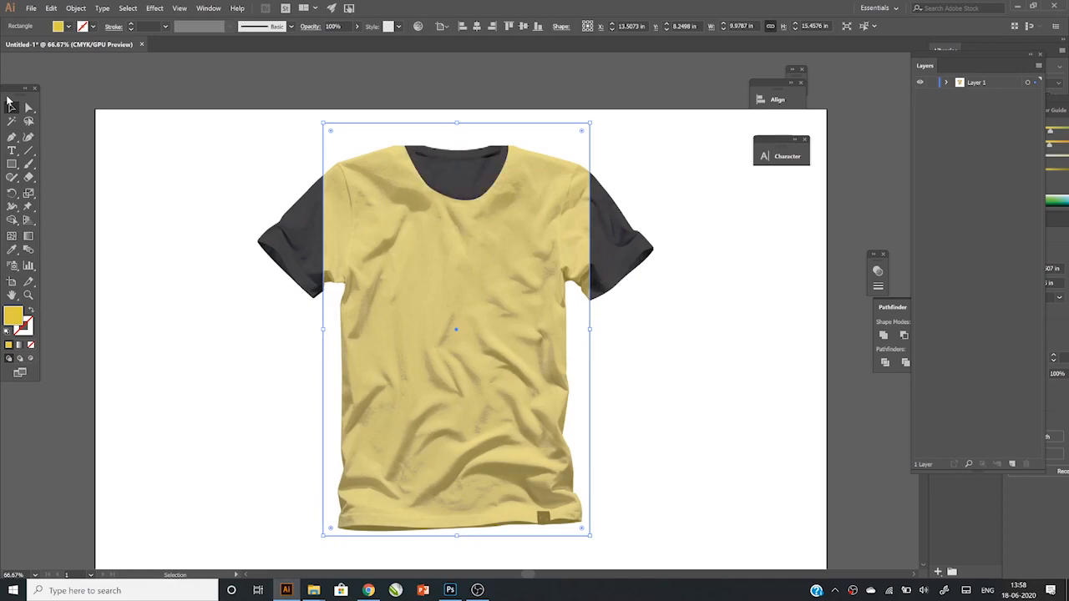
{"action": "scroll", "coordinate": [447, 253], "scroll_direction": "down", "scroll_amount": 3}
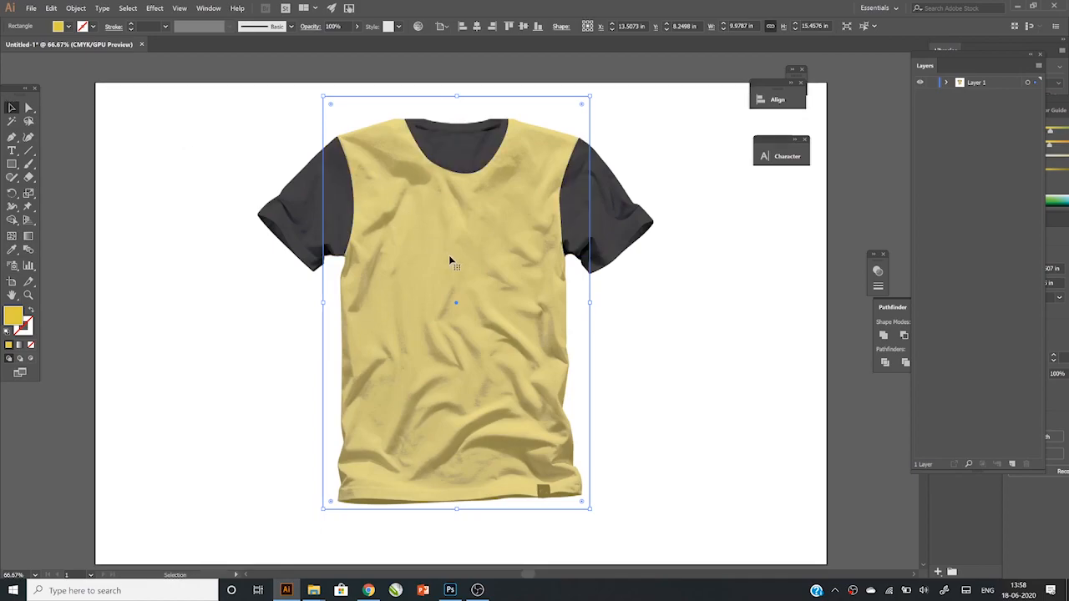
{"action": "key", "text": "super"}
{"action": "key", "text": "super"}
{"action": "scroll", "coordinate": [565, 309], "scroll_direction": "down", "scroll_amount": 2}
{"action": "left_click", "coordinate": [697, 300]}
Step: Fill the rectangle behind the shirt's body with blue 370EE2
{"action": "scroll", "coordinate": [669, 296], "scroll_direction": "up", "scroll_amount": 2}
{"action": "left_click", "coordinate": [326, 473]}
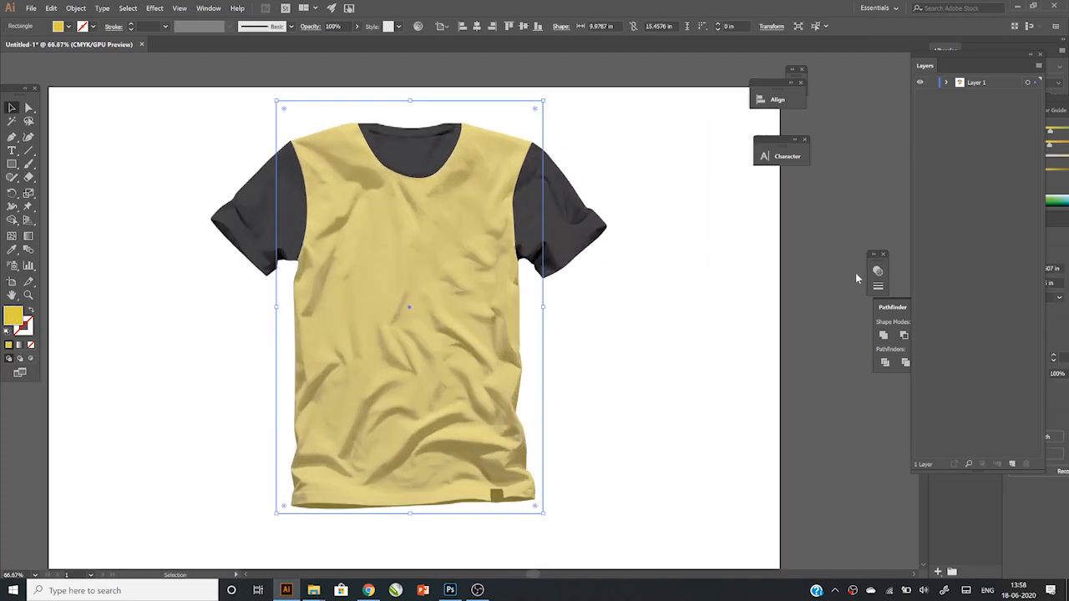
{"action": "left_click", "coordinate": [842, 264]}
{"action": "left_click", "coordinate": [816, 236]}
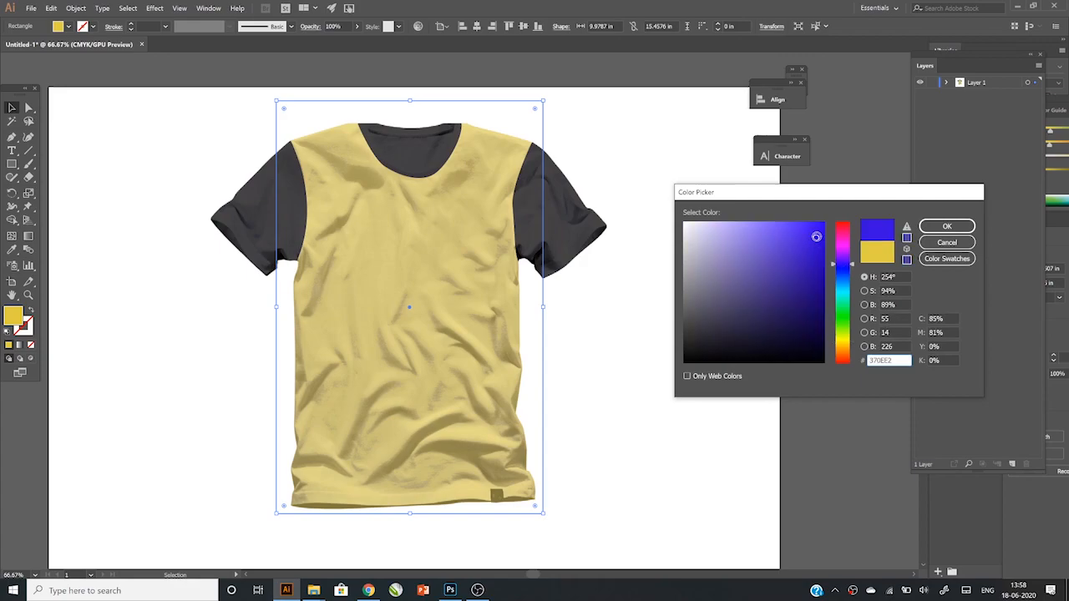
{"action": "left_click", "coordinate": [958, 224]}
{"action": "left_click", "coordinate": [714, 303]}
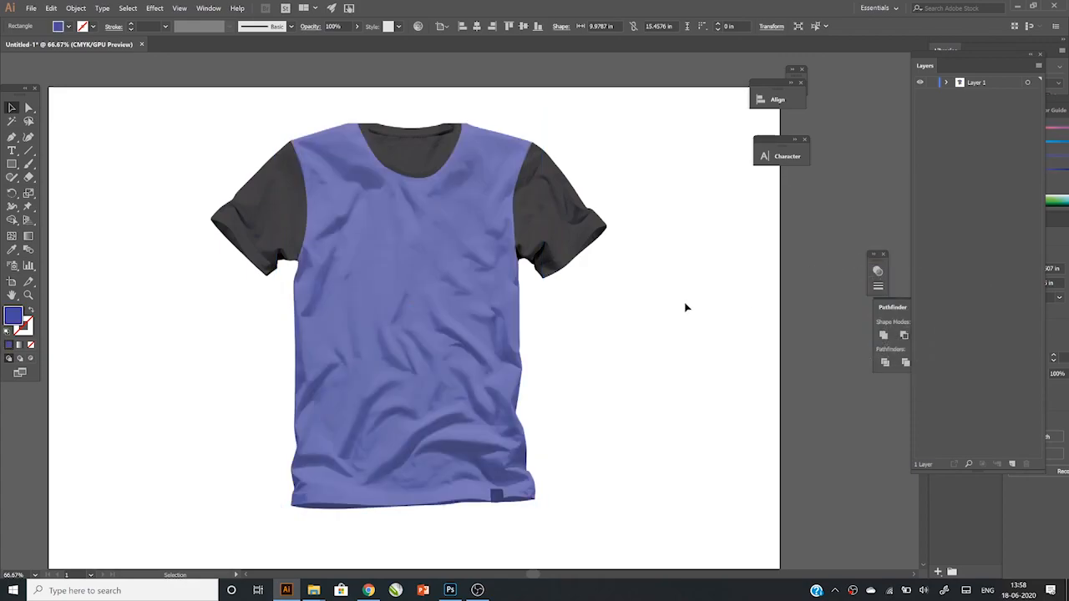
Step: Select both sleeve shapes, the neck shape and the body rectangle together and fill them with magenta E411EF
{"action": "left_click", "coordinate": [579, 268]}
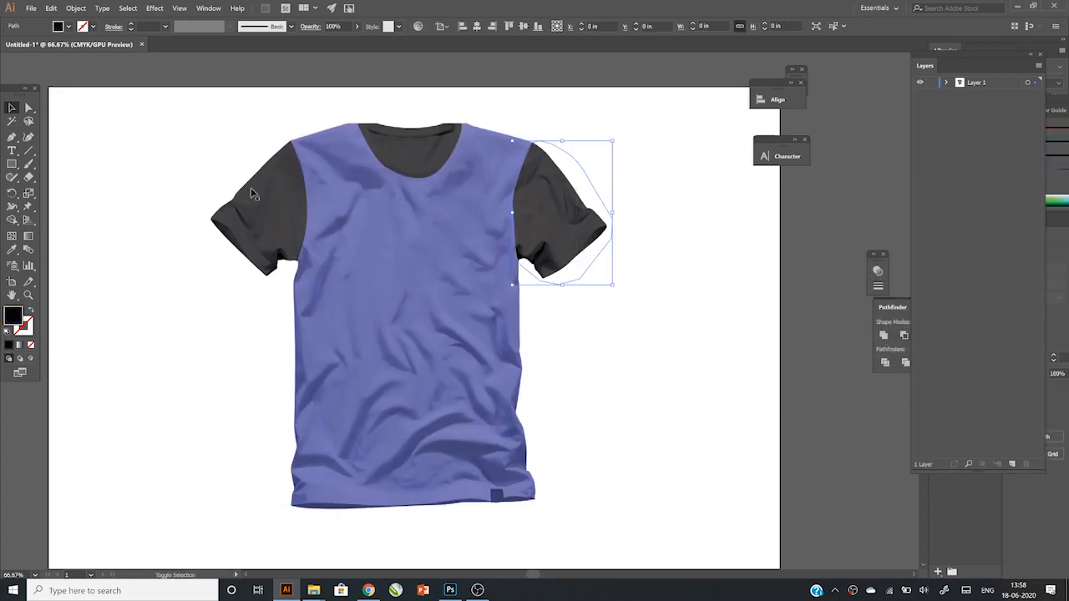
{"action": "left_click", "coordinate": [243, 221], "text": "shift"}
{"action": "left_click", "coordinate": [406, 131], "text": "shift"}
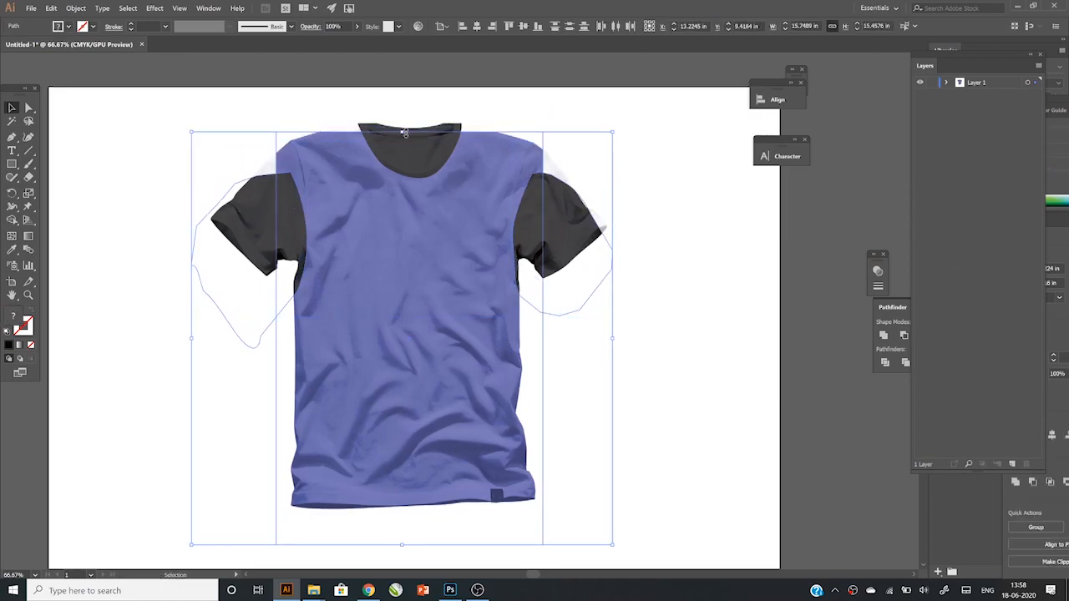
{"action": "double_click", "coordinate": [16, 319]}
{"action": "left_click", "coordinate": [845, 251]}
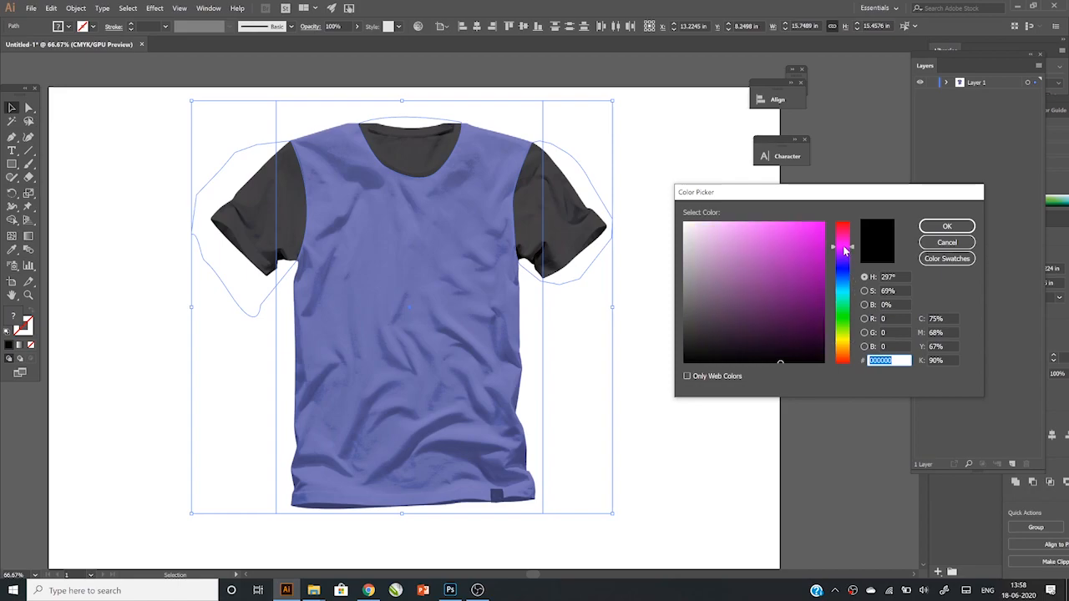
{"action": "left_click", "coordinate": [804, 238]}
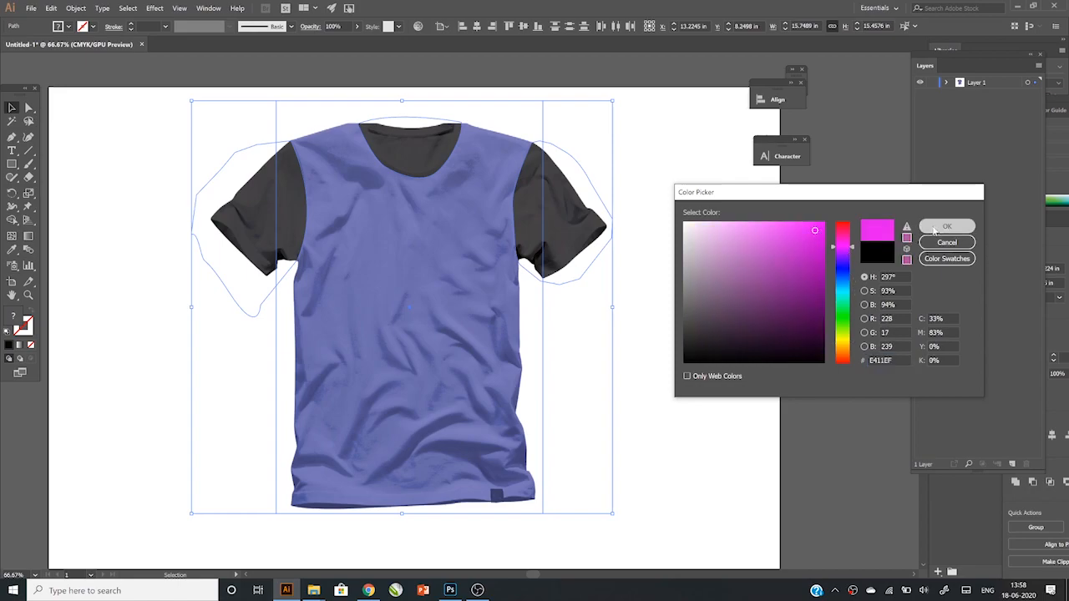
{"action": "left_click", "coordinate": [947, 227]}
{"action": "left_click", "coordinate": [798, 292]}
Step: Fill only the shirt's body rectangle with blue 144CED
{"action": "left_click_drag", "start_coordinate": [602, 509], "coordinate": [252, 436]}
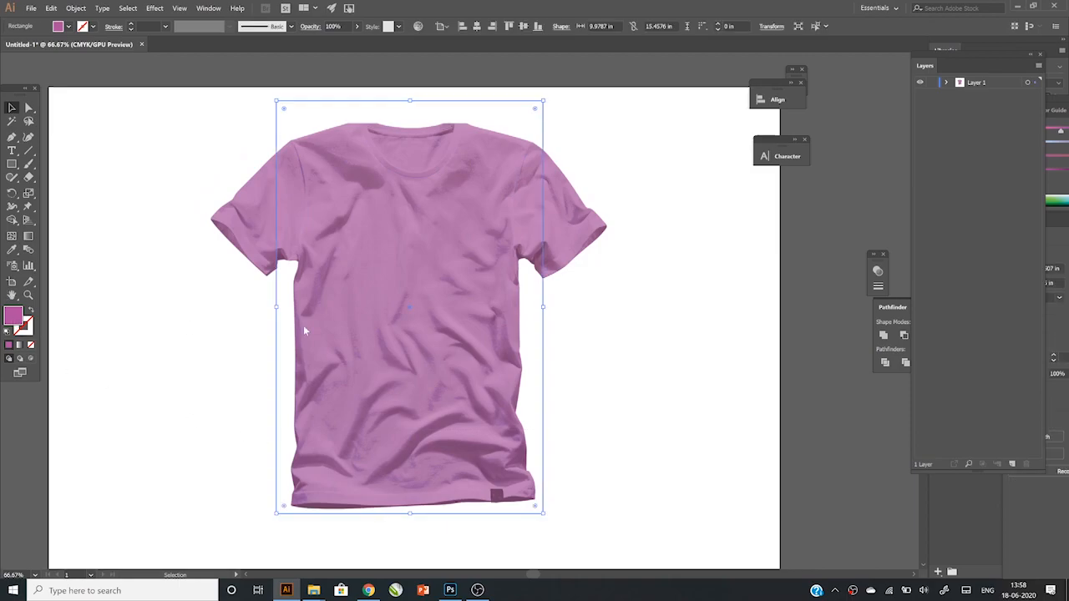
{"action": "double_click", "coordinate": [12, 315]}
{"action": "left_click", "coordinate": [844, 280]}
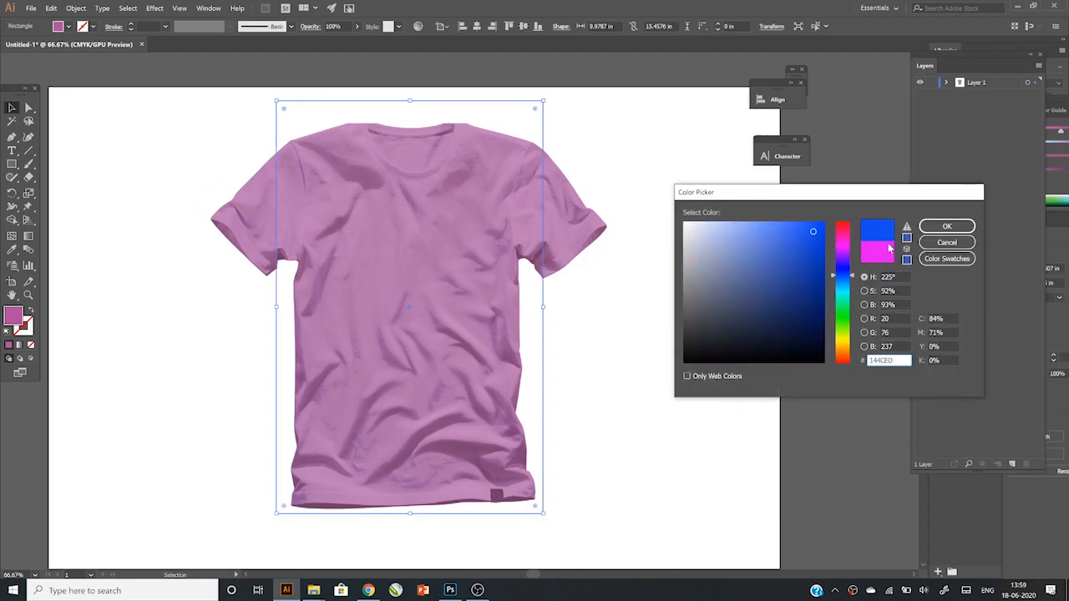
{"action": "left_click", "coordinate": [947, 227]}
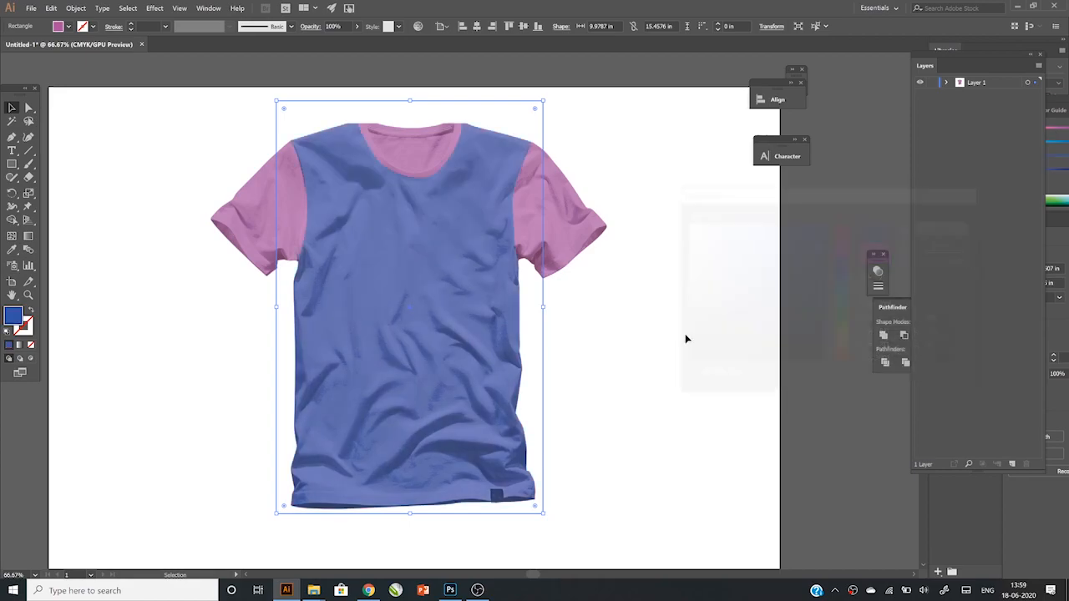
{"action": "left_click", "coordinate": [694, 342]}
Step: Fill the shirt's body rectangle with a deep royal blue
{"action": "scroll", "coordinate": [651, 316], "scroll_direction": "down", "scroll_amount": 2}
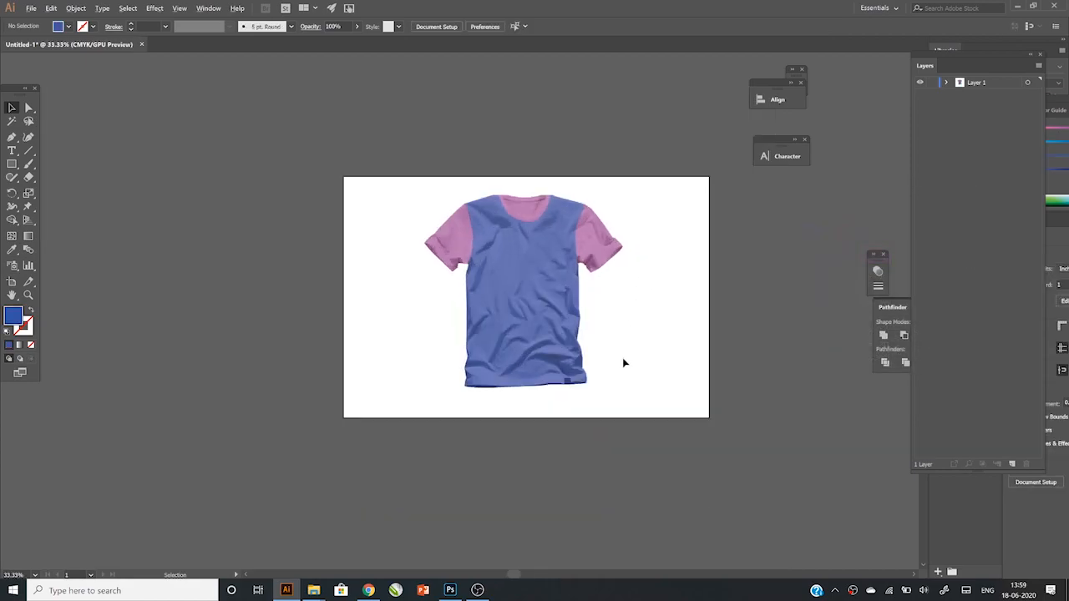
{"action": "left_click", "coordinate": [502, 351]}
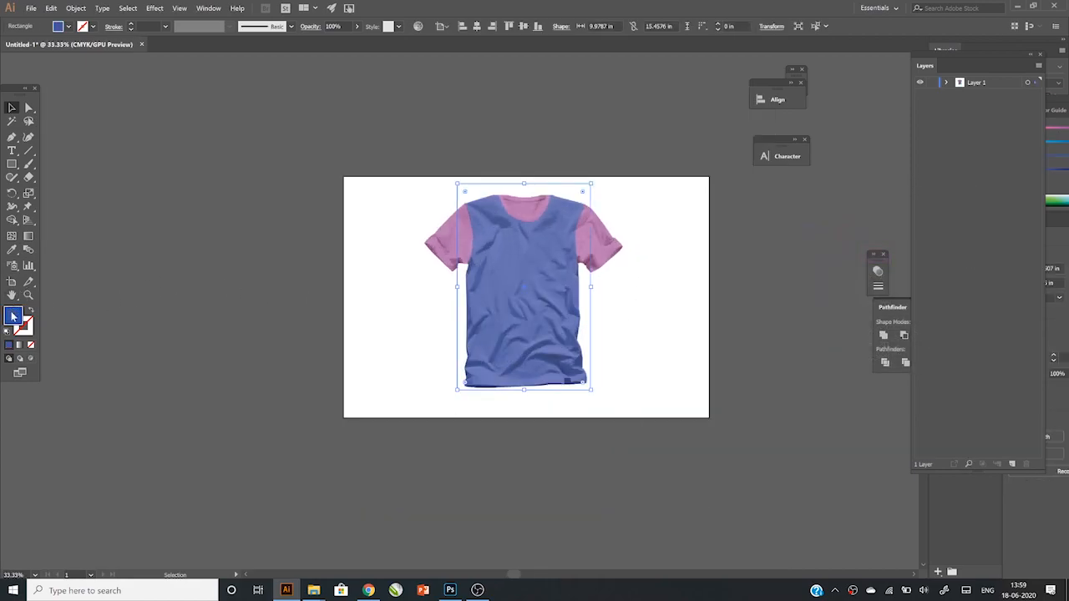
{"action": "double_click", "coordinate": [12, 315]}
{"action": "left_click", "coordinate": [948, 227]}
{"action": "left_click", "coordinate": [767, 350]}
{"action": "scroll", "coordinate": [666, 249], "scroll_direction": "up", "scroll_amount": 1}
{"action": "scroll", "coordinate": [666, 250], "scroll_direction": "up", "scroll_amount": 1}
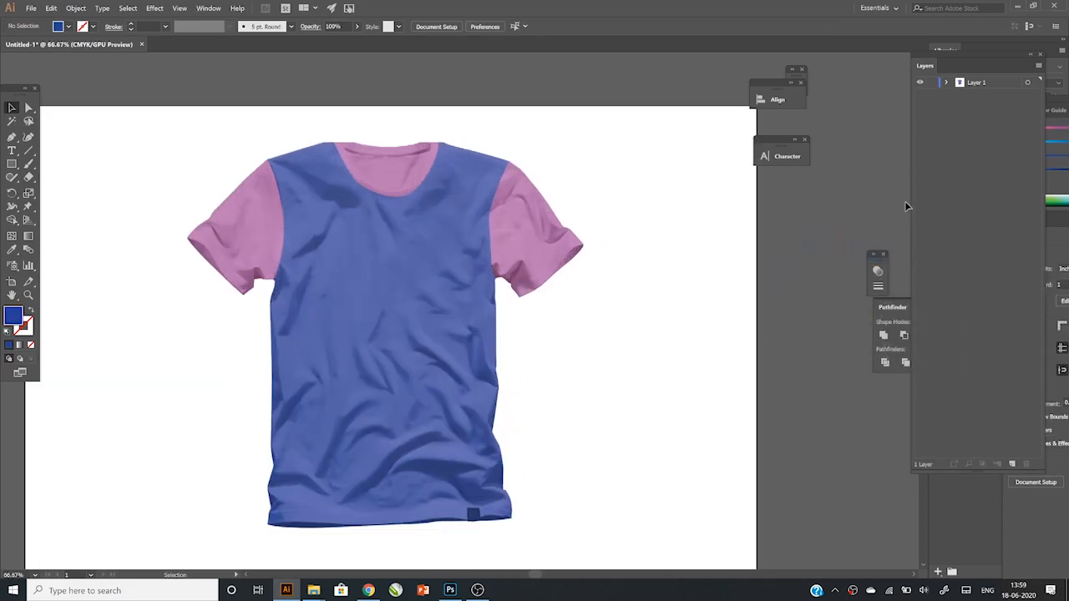
{"action": "scroll", "coordinate": [846, 191], "scroll_direction": "down", "scroll_amount": 1}
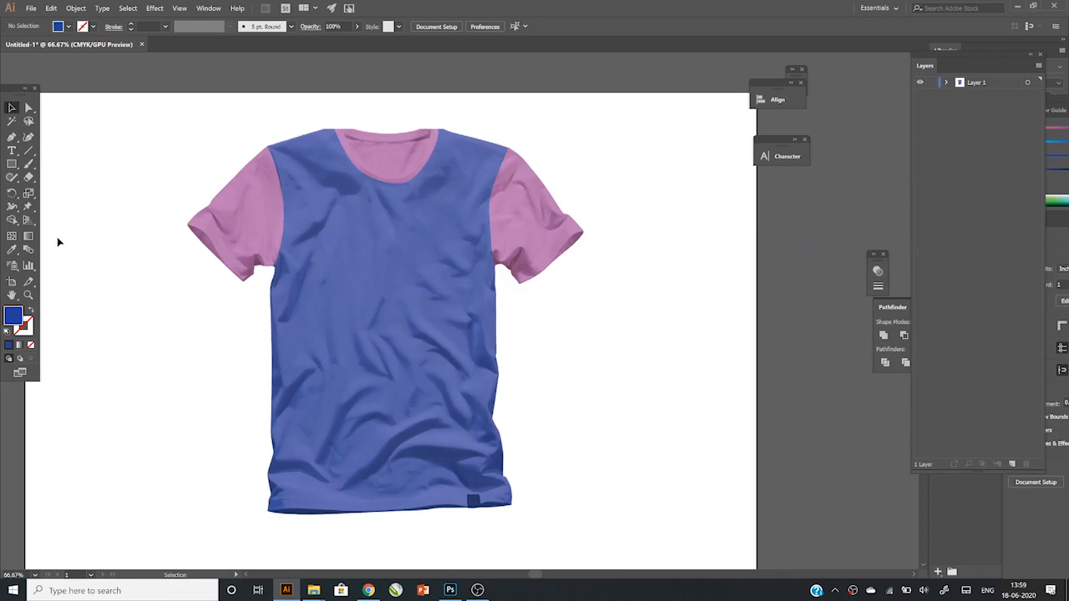
Step: Draw a blue circle about 4 in across beside the shirt and move it off the artboard
{"action": "left_click_drag", "start_coordinate": [11, 165], "coordinate": [83, 190]}
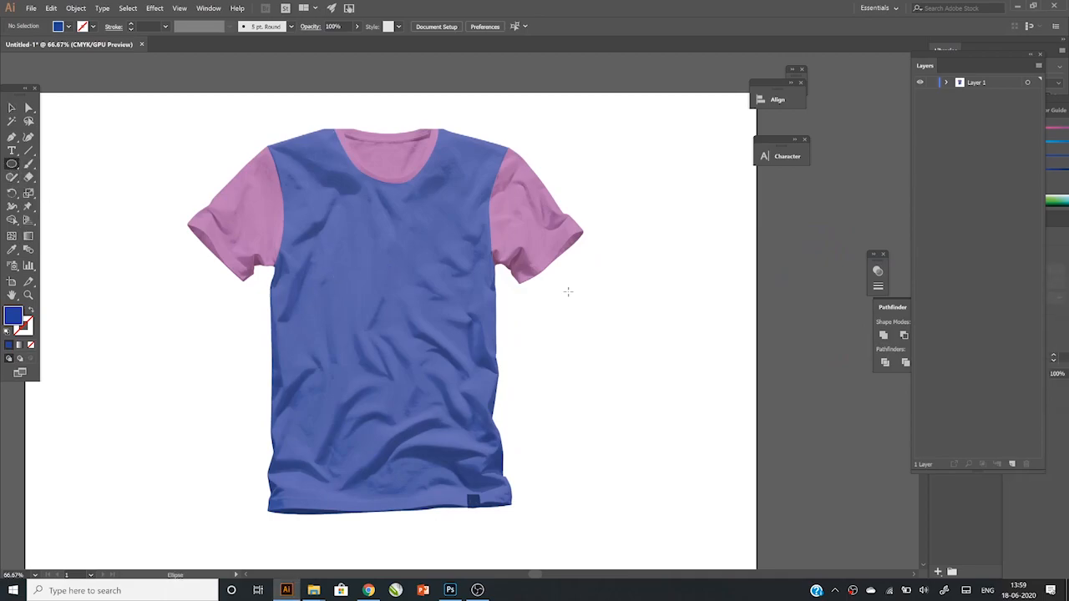
{"action": "mouse_move", "coordinate": [707, 339]}
{"action": "left_mouse_down"}
{"action": "mouse_move", "coordinate": [728, 396]}
{"action": "mouse_move", "coordinate": [748, 385]}
{"action": "left_mouse_up"}
{"action": "left_click", "coordinate": [30, 311]}
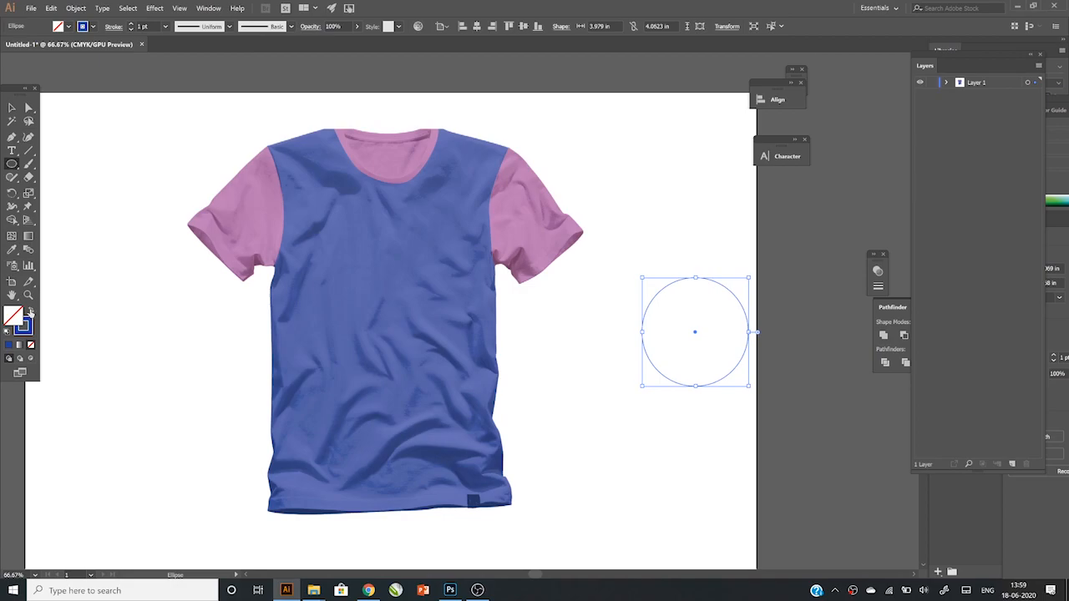
{"action": "left_click", "coordinate": [30, 312]}
{"action": "left_click", "coordinate": [12, 108]}
{"action": "left_click_drag", "start_coordinate": [611, 377], "coordinate": [381, 363]}
{"action": "left_click_drag", "start_coordinate": [477, 332], "coordinate": [657, 332]}
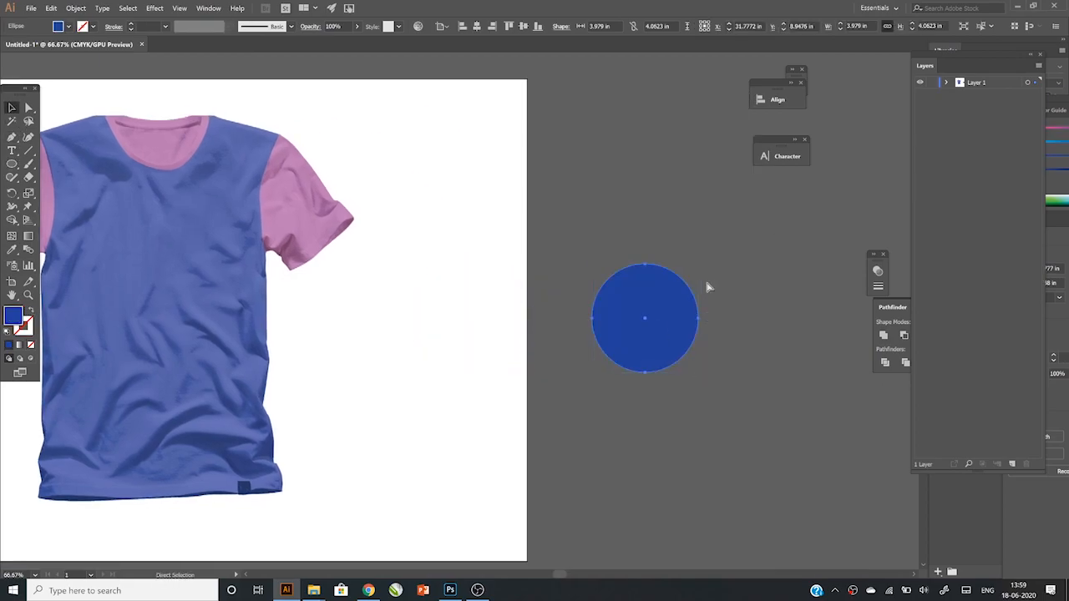
Step: Add a smaller concentric copy of the circle, with the outer circle white and the inner one in the shirt's lighter blue
{"action": "key", "text": "a"}
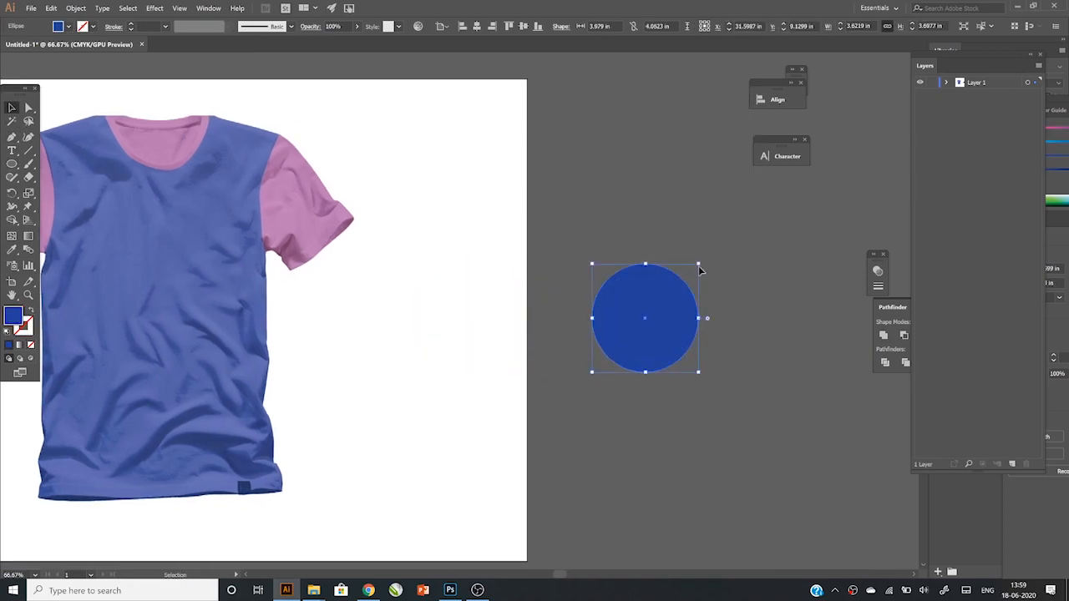
{"action": "left_click", "coordinate": [703, 322]}
{"action": "key", "text": "ctrl+a"}
{"action": "key", "text": "i"}
{"action": "left_click", "coordinate": [479, 303]}
{"action": "left_click", "coordinate": [12, 107]}
{"action": "left_click", "coordinate": [534, 305]}
{"action": "left_click", "coordinate": [644, 339]}
{"action": "key", "text": "i"}
{"action": "left_click", "coordinate": [158, 292]}
{"action": "key", "text": "v"}
Step: Make two ears about 1.5 in across from scaled copies of the head circles and place them behind the top of the head
{"action": "left_click_drag", "start_coordinate": [633, 221], "coordinate": [728, 382]}
{"action": "left_click_drag", "start_coordinate": [669, 343], "coordinate": [644, 303]}
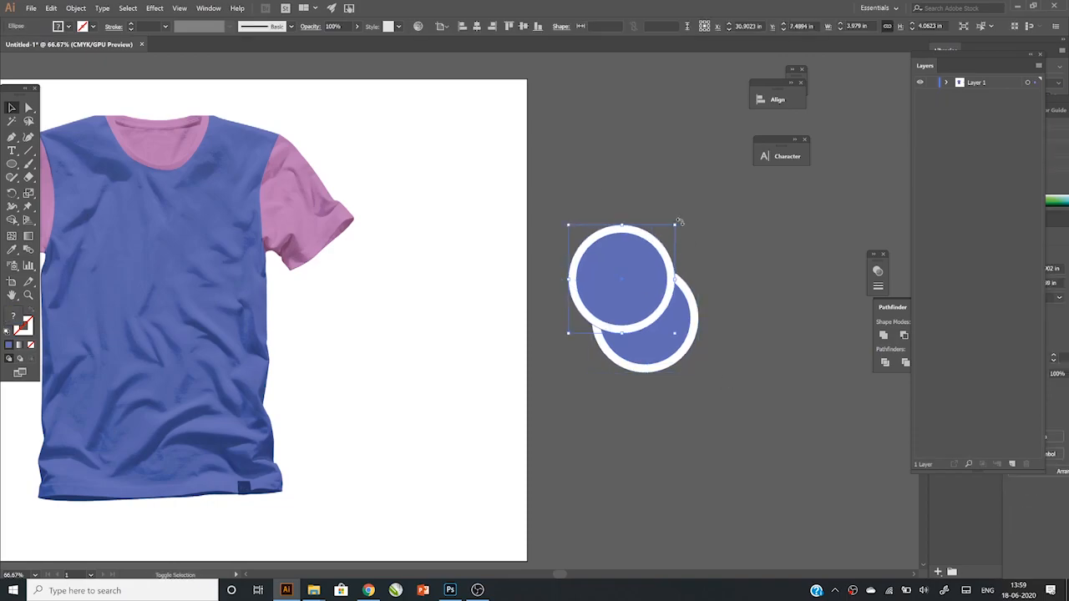
{"action": "left_click_drag", "start_coordinate": [678, 224], "coordinate": [616, 282]}
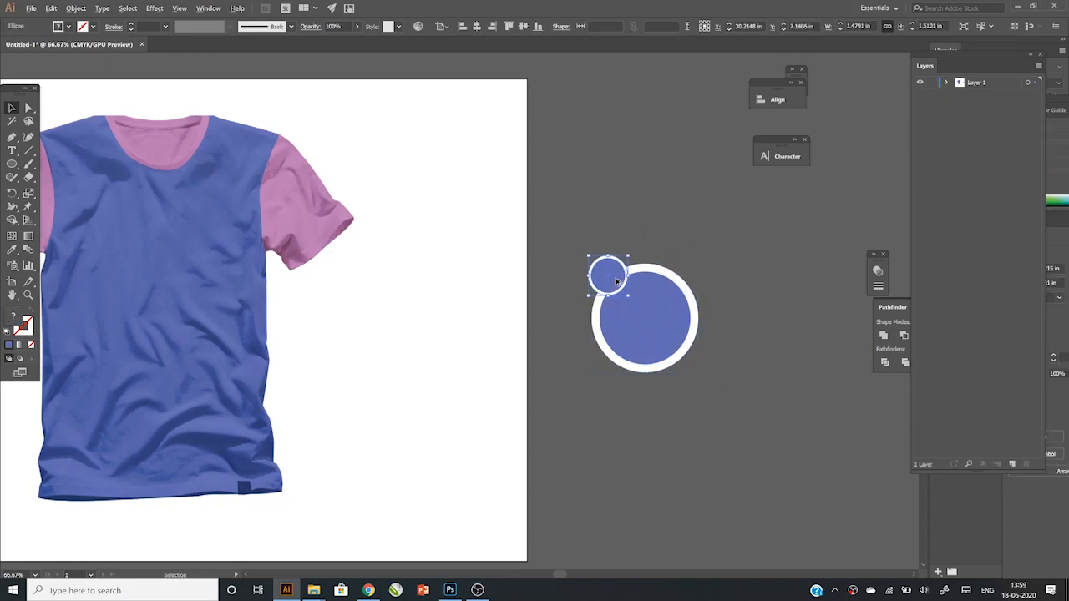
{"action": "left_click_drag", "start_coordinate": [683, 280], "coordinate": [681, 279]}
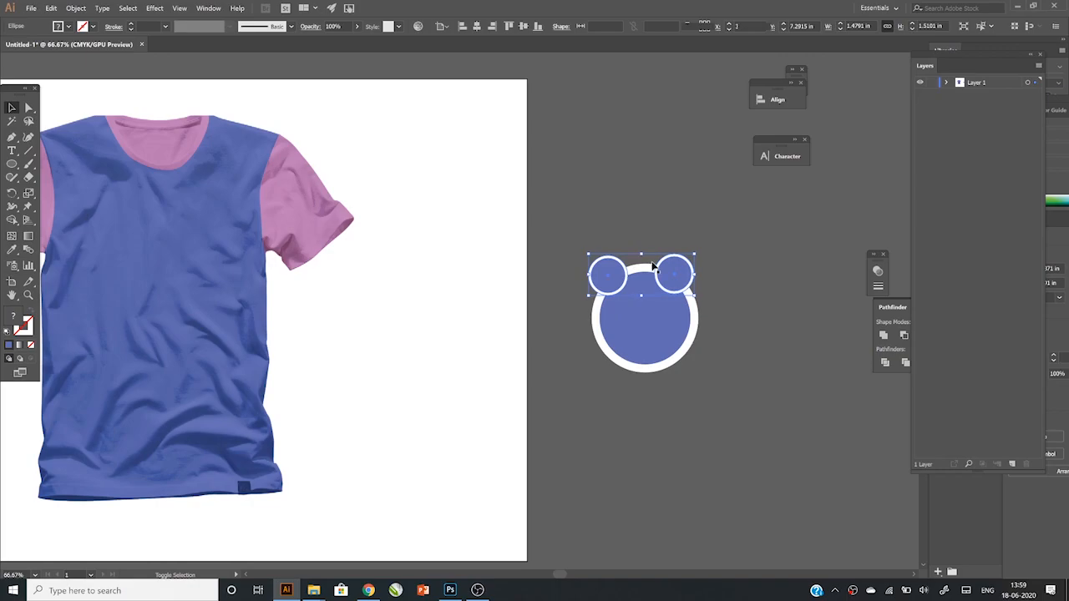
{"action": "left_click", "coordinate": [656, 203]}
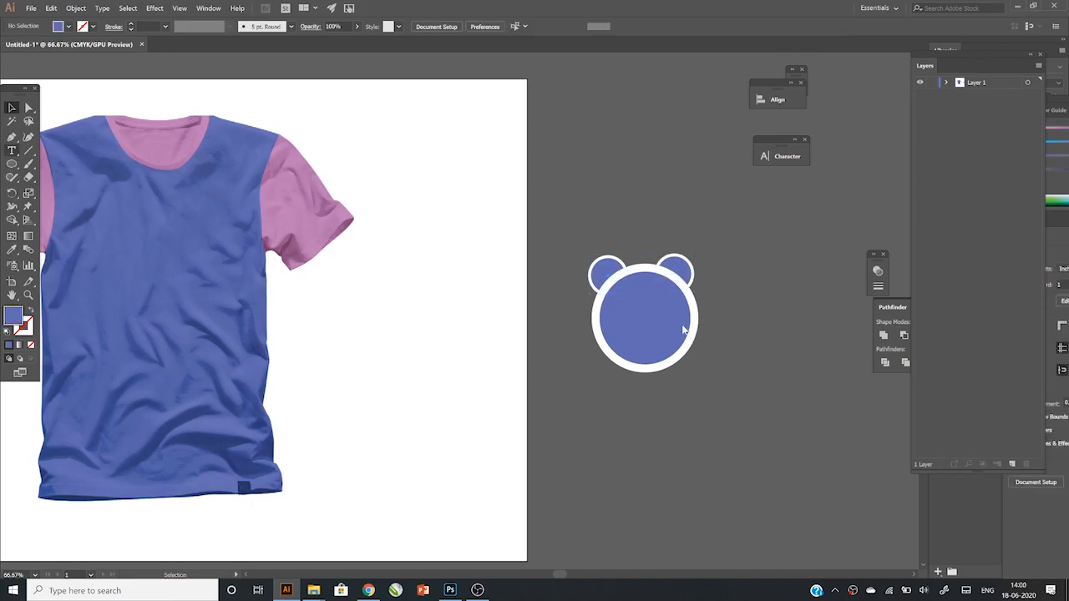
Step: Draw a white oval about 0.77 by 1 in beside the head as the base of an eye
{"action": "key", "text": "l"}
{"action": "scroll", "coordinate": [683, 331], "scroll_direction": "up", "scroll_amount": 5}
{"action": "mouse_move", "coordinate": [415, 321]}
{"action": "left_mouse_down"}
{"action": "mouse_move", "coordinate": [435, 336]}
{"action": "mouse_move", "coordinate": [681, 312]}
{"action": "mouse_move", "coordinate": [685, 349]}
{"action": "left_mouse_up"}
{"action": "key", "text": "i"}
{"action": "left_click", "coordinate": [501, 159]}
{"action": "key", "text": "v"}
Step: Fill the lower overlapping copy of the eye oval with black 070707 and trim its overhang with the Shape Builder tool
{"action": "double_click", "coordinate": [14, 321]}
{"action": "left_click", "coordinate": [687, 361]}
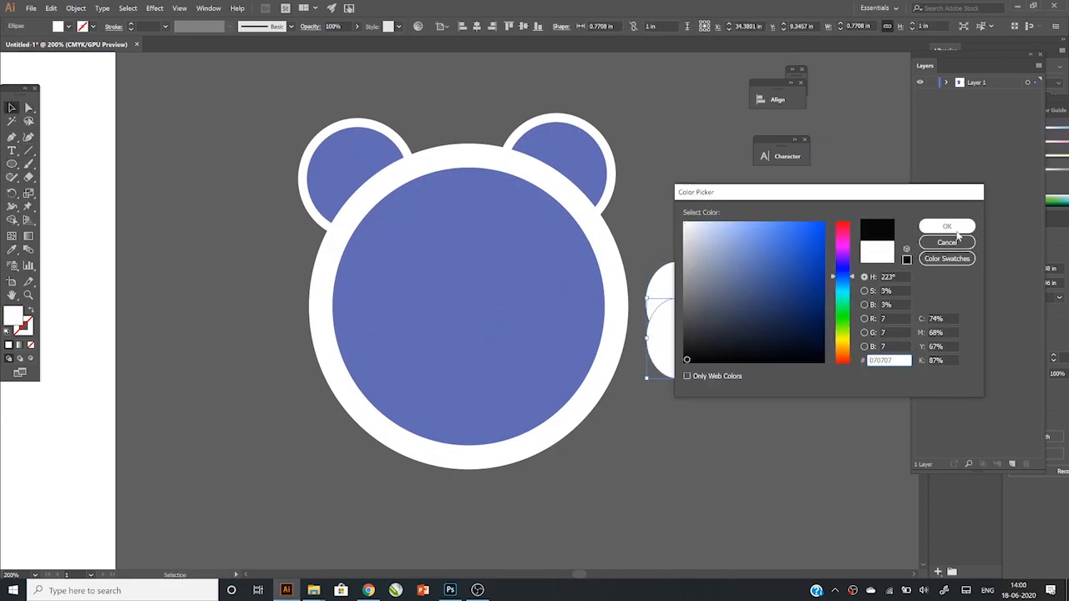
{"action": "left_click", "coordinate": [950, 222]}
{"action": "left_click_drag", "start_coordinate": [674, 242], "coordinate": [673, 242]}
{"action": "key", "text": "shift+m"}
{"action": "left_click", "coordinate": [682, 365], "text": "alt"}
{"action": "key", "text": "v"}
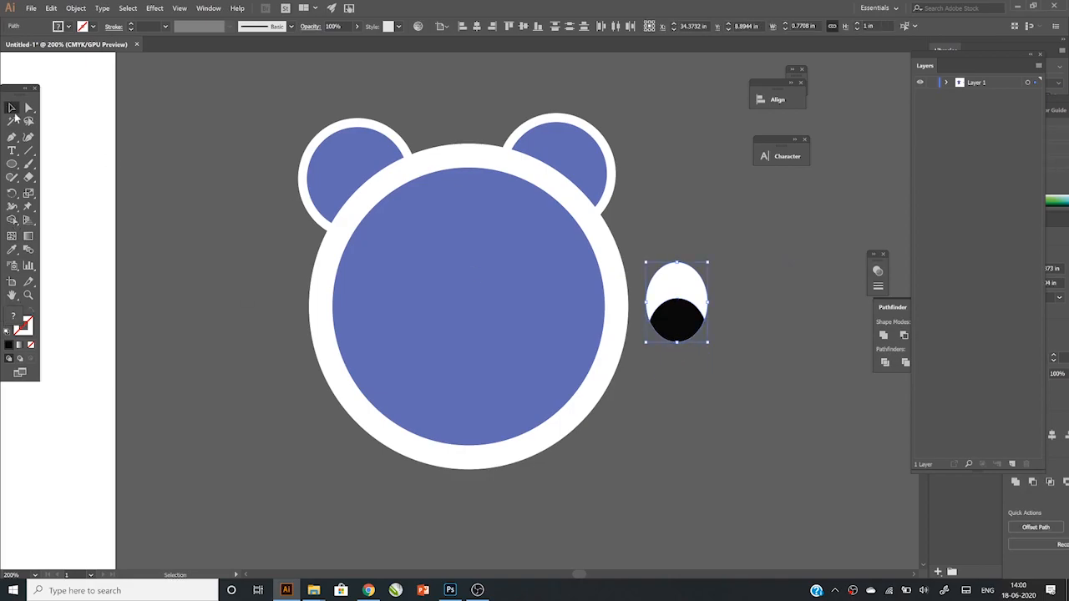
{"action": "scroll", "coordinate": [742, 348], "scroll_direction": "up", "scroll_amount": 2}
{"action": "left_click", "coordinate": [742, 349]}
{"action": "scroll", "coordinate": [742, 349], "scroll_direction": "up", "scroll_amount": 2}
{"action": "left_click", "coordinate": [616, 351]}
{"action": "left_click_drag", "start_coordinate": [624, 326], "coordinate": [792, 320]}
{"action": "key", "text": "ctrl+z"}
Step: Scale a white oval down to a small eye highlight and position it over the black pupil
{"action": "left_click", "coordinate": [662, 287]}
{"action": "left_click_drag", "start_coordinate": [661, 287], "coordinate": [685, 182]}
{"action": "left_click_drag", "start_coordinate": [692, 123], "coordinate": [582, 277]}
{"action": "left_click_drag", "start_coordinate": [612, 320], "coordinate": [606, 323]}
{"action": "key", "text": "Delete"}
{"action": "key", "text": "ctrl+z"}
{"action": "key", "text": "ctrl+z"}
{"action": "left_click_drag", "start_coordinate": [587, 286], "coordinate": [598, 302]}
{"action": "left_click_drag", "start_coordinate": [588, 289], "coordinate": [613, 352]}
Step: Arrange the small white highlight in front of the black pupil
{"action": "right_click", "coordinate": [307, 186]}
{"action": "mouse_move", "coordinate": [367, 329]}
{"action": "left_click", "coordinate": [455, 327]}
{"action": "left_click", "coordinate": [699, 377]}
{"action": "left_click", "coordinate": [579, 176]}
{"action": "scroll", "coordinate": [716, 292], "scroll_direction": "down", "scroll_amount": 2}
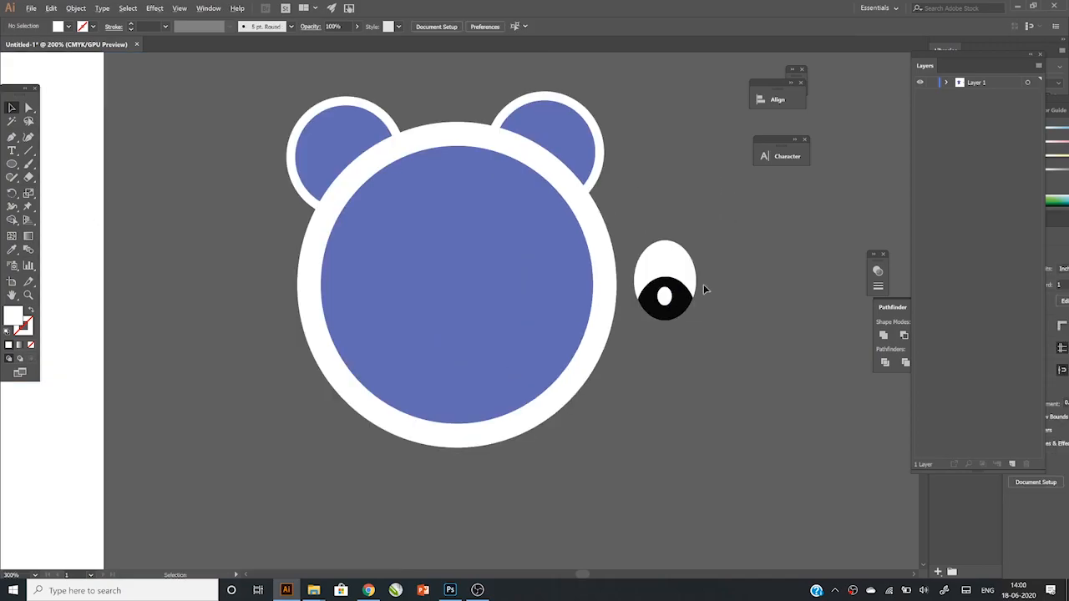
Step: Group the eye parts, move the eye onto the face and duplicate it for the second eye
{"action": "left_click", "coordinate": [665, 255], "text": "shift"}
{"action": "right_click", "coordinate": [349, 144]}
{"action": "left_click", "coordinate": [371, 214]}
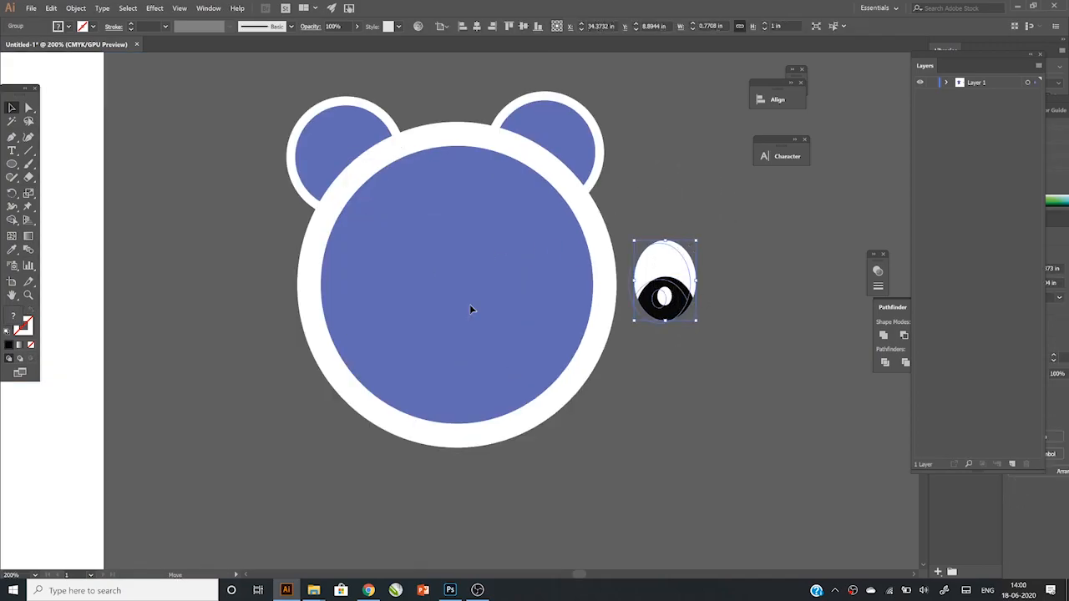
{"action": "left_click_drag", "start_coordinate": [675, 305], "coordinate": [404, 297]}
{"action": "left_click_drag", "start_coordinate": [525, 303], "coordinate": [522, 303]}
{"action": "left_click", "coordinate": [83, 199]}
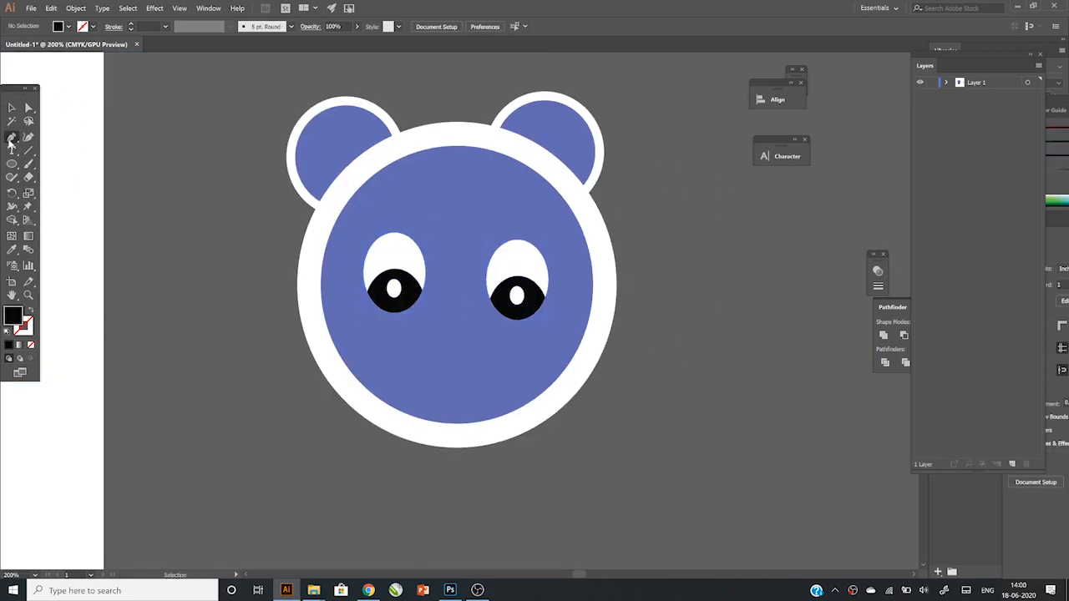
Step: Draw a white ellipse below the eyes and pull its upper anchor down to form a smiling mouth
{"action": "left_click_drag", "start_coordinate": [12, 164], "coordinate": [58, 194]}
{"action": "left_click_drag", "start_coordinate": [515, 374], "coordinate": [455, 393]}
{"action": "key", "text": "i"}
{"action": "left_click", "coordinate": [613, 310]}
{"action": "left_click", "coordinate": [28, 109]}
{"action": "left_click_drag", "start_coordinate": [454, 342], "coordinate": [472, 359]}
{"action": "left_click", "coordinate": [12, 107]}
Step: Group all parts of the bear face and place it on the T-shirt's chest, behind the shirt image's folds
{"action": "scroll", "coordinate": [557, 279], "scroll_direction": "down", "scroll_amount": 2}
{"action": "left_click_drag", "start_coordinate": [617, 386], "coordinate": [426, 127]}
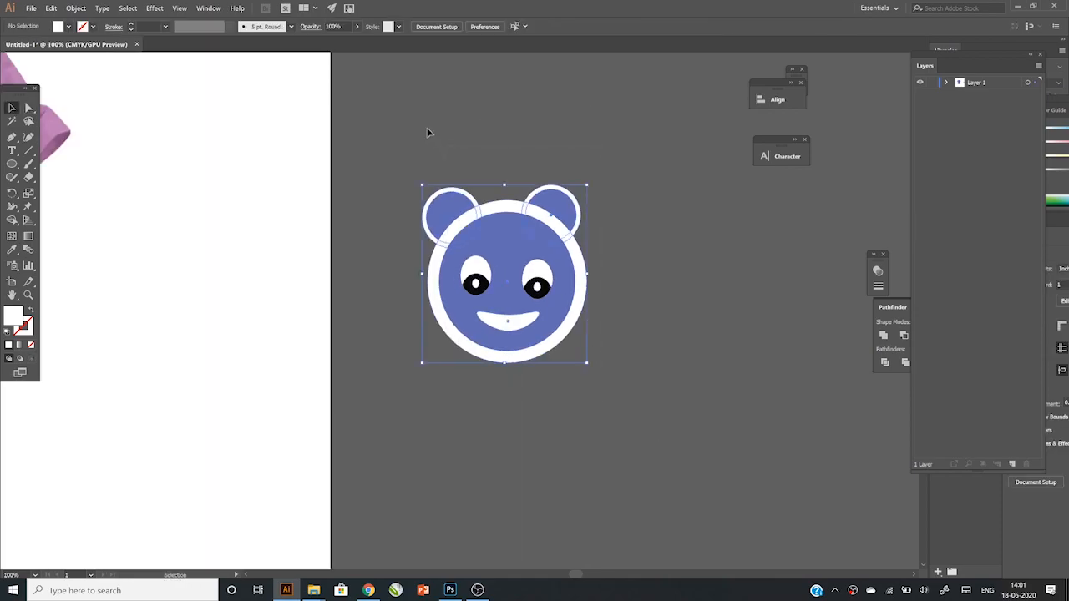
{"action": "key", "text": "ctrl+g"}
{"action": "scroll", "coordinate": [652, 272], "scroll_direction": "down", "scroll_amount": 2}
{"action": "left_click_drag", "start_coordinate": [647, 280], "coordinate": [311, 258]}
{"action": "scroll", "coordinate": [282, 278], "scroll_direction": "up", "scroll_amount": 1}
{"action": "left_click", "coordinate": [716, 282]}
{"action": "scroll", "coordinate": [716, 282], "scroll_direction": "down", "scroll_amount": 2}
{"action": "scroll", "coordinate": [510, 281], "scroll_direction": "up", "scroll_amount": 2}
{"action": "left_click_drag", "start_coordinate": [633, 289], "coordinate": [589, 298]}
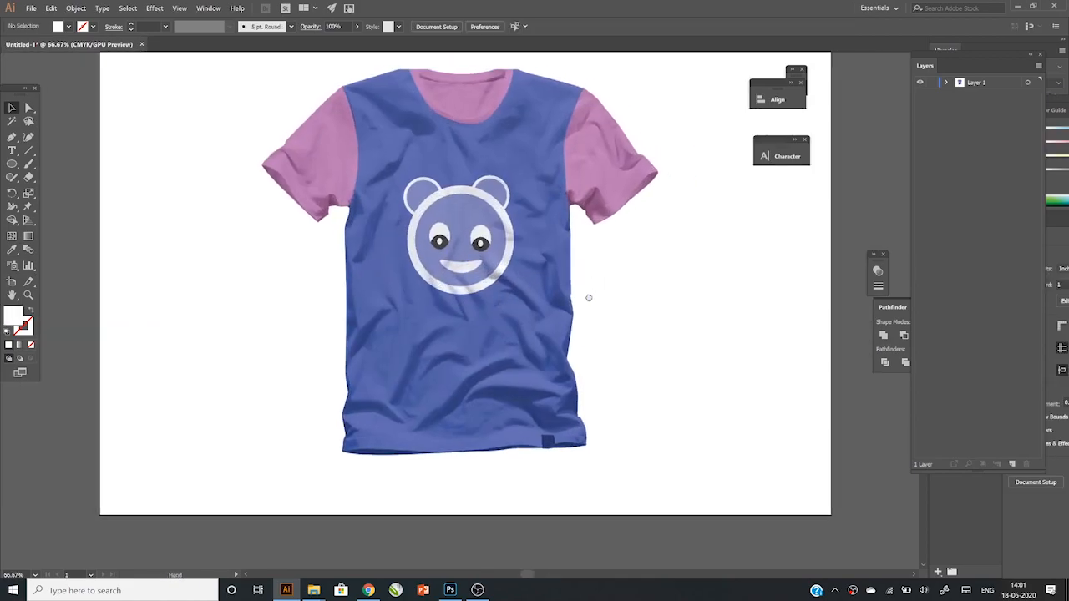
Step: Add the text SKETCHER on the shirt below the bear face and set its size to 24 pt
{"action": "left_click", "coordinate": [12, 151]}
{"action": "left_click", "coordinate": [385, 325]}
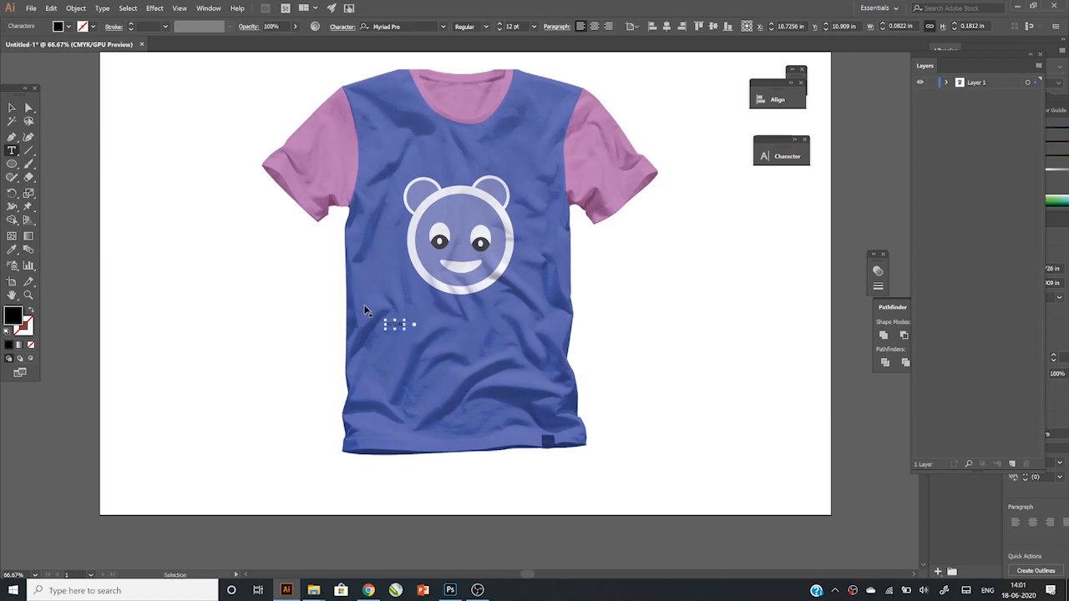
{"action": "left_click", "coordinate": [534, 26]}
{"action": "left_click", "coordinate": [551, 180]}
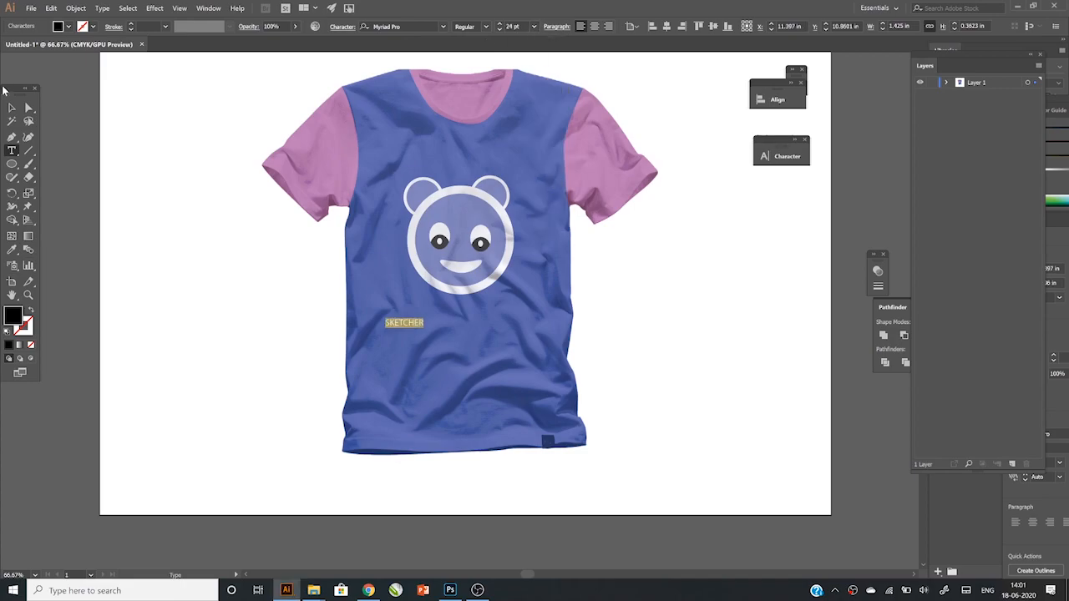
Step: Enlarge the SKETCHER text to about 99.65 pt, center it under the bear face and color it white
{"action": "left_click", "coordinate": [12, 107]}
{"action": "mouse_move", "coordinate": [428, 332]}
{"action": "left_mouse_down"}
{"action": "mouse_move", "coordinate": [546, 360]}
{"action": "mouse_move", "coordinate": [534, 328]}
{"action": "left_mouse_up"}
{"action": "key", "text": "i"}
{"action": "left_click", "coordinate": [666, 295]}
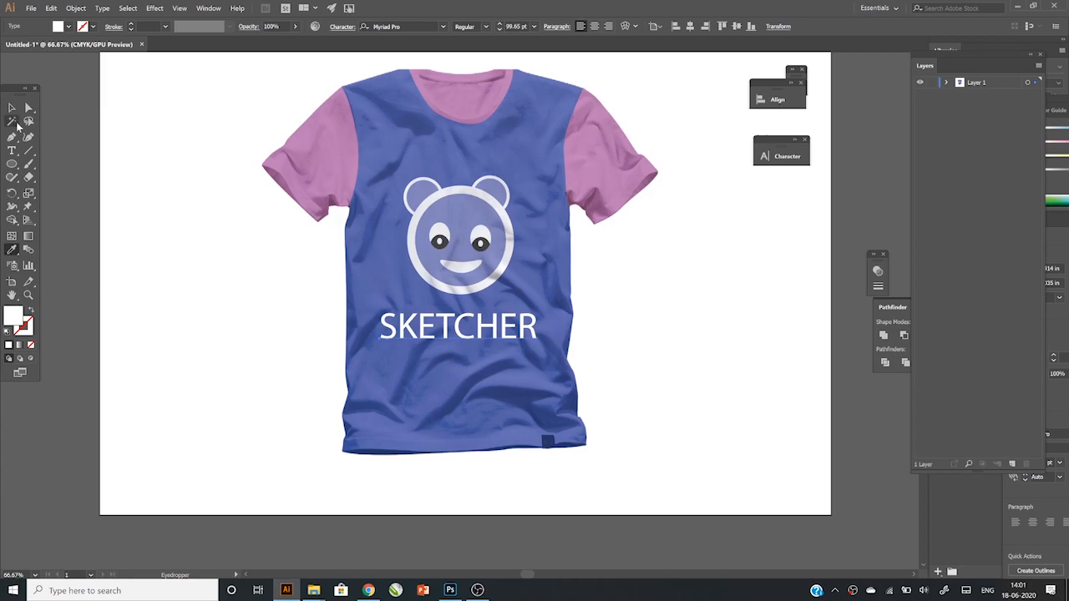
{"action": "left_click", "coordinate": [587, 325]}
{"action": "scroll", "coordinate": [589, 324], "scroll_direction": "down", "scroll_amount": 1}
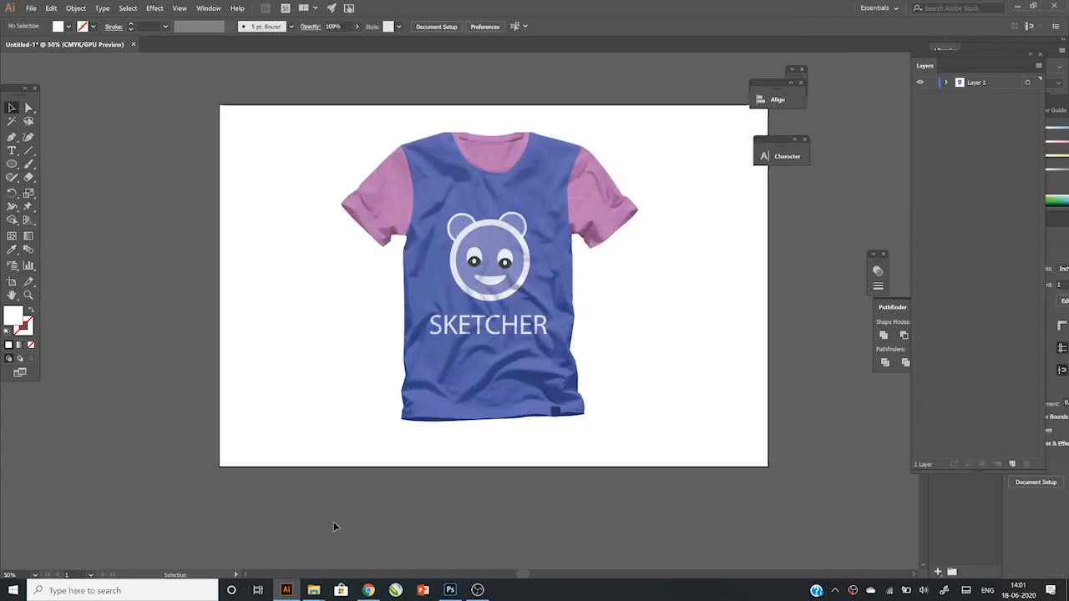
Step: Place the long-sleeved shirt PNG from File Explorer beside the T-shirt artboard and enlarge it
{"action": "mouse_move", "coordinate": [313, 590]}
{"action": "left_click", "coordinate": [255, 534]}
{"action": "left_click_drag", "start_coordinate": [308, 266], "coordinate": [574, 413]}
{"action": "scroll", "coordinate": [401, 264], "scroll_direction": "down", "scroll_amount": 2}
{"action": "left_click_drag", "start_coordinate": [521, 378], "coordinate": [782, 334]}
{"action": "left_click_drag", "start_coordinate": [723, 284], "coordinate": [754, 303]}
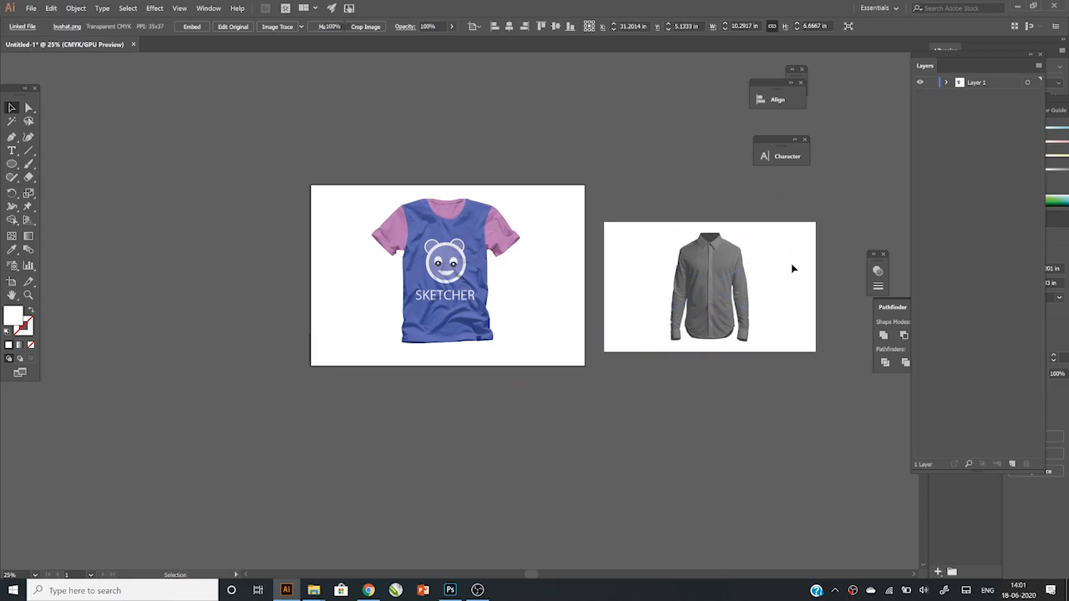
Step: Draw a rectangle about 10.33 by 11.92 in that covers the whole long-sleeved shirt
{"action": "scroll", "coordinate": [791, 264], "scroll_direction": "up", "scroll_amount": 2}
{"action": "left_click_drag", "start_coordinate": [714, 265], "coordinate": [586, 227]}
{"action": "right_click", "coordinate": [11, 166]}
{"action": "left_click", "coordinate": [67, 165]}
{"action": "scroll", "coordinate": [499, 211], "scroll_direction": "up", "scroll_amount": 2}
{"action": "scroll", "coordinate": [501, 129], "scroll_direction": "down", "scroll_amount": 1}
{"action": "left_click_drag", "start_coordinate": [379, 110], "coordinate": [657, 429]}
Step: Fill the rectangle with dark blue 0C2E7A and send it behind the long-sleeved shirt image
{"action": "double_click", "coordinate": [14, 323]}
{"action": "left_click", "coordinate": [810, 296]}
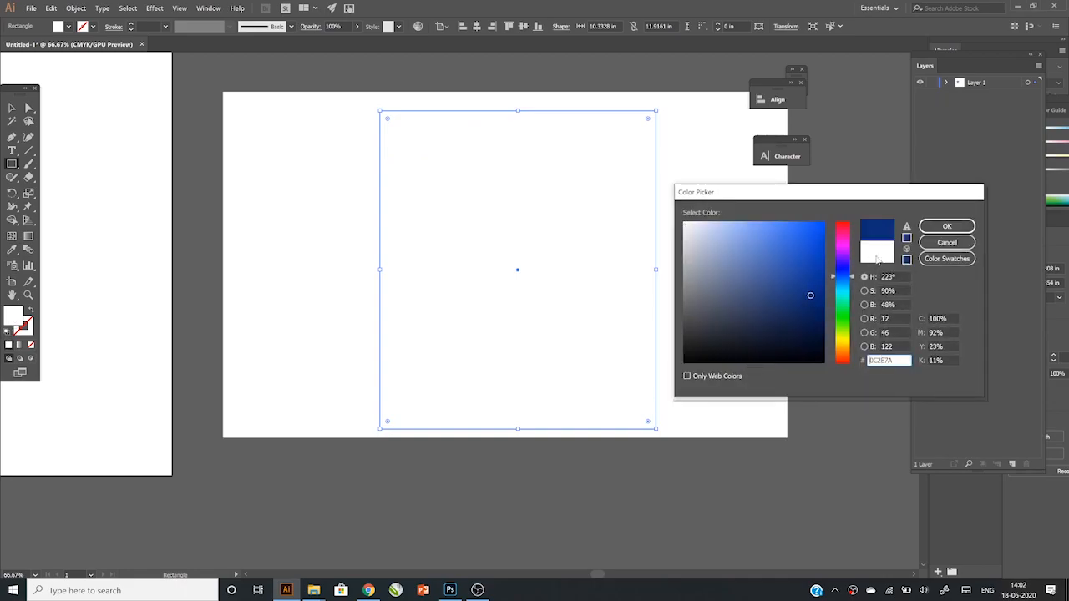
{"action": "left_click", "coordinate": [945, 230]}
{"action": "key", "text": "ctrl+shift+["}
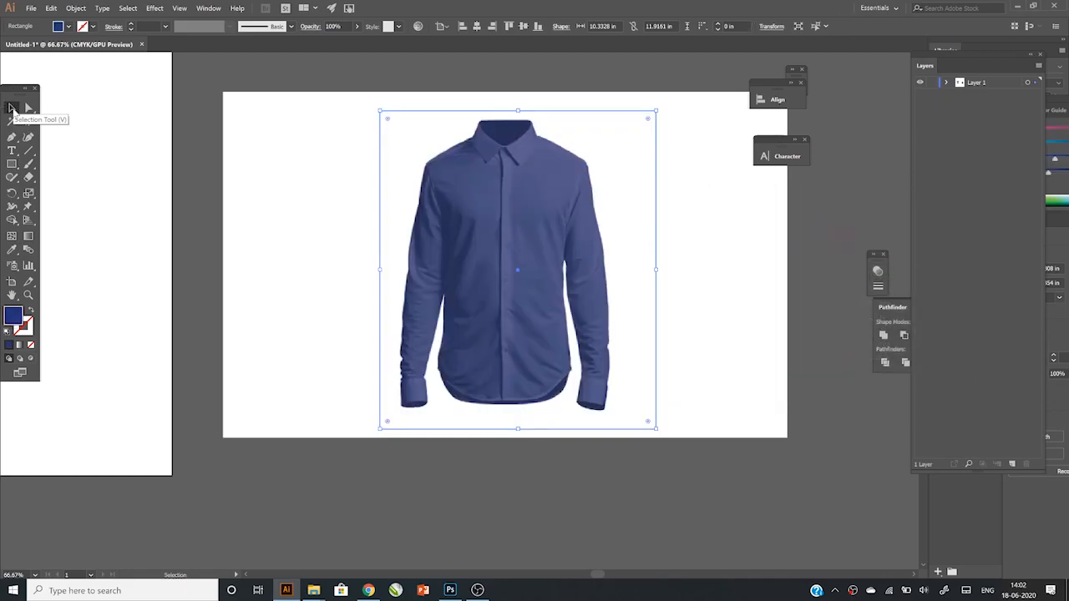
{"action": "left_click", "coordinate": [306, 286]}
{"action": "key", "text": "p"}
{"action": "left_click", "coordinate": [11, 108]}
{"action": "left_click", "coordinate": [603, 85]}
{"action": "left_click", "coordinate": [599, 105]}
{"action": "left_click", "coordinate": [588, 79]}
Step: Trace a closed Pen shape around the collar, following both collar points and extending past the neckline above
{"action": "key", "text": "p"}
{"action": "scroll", "coordinate": [516, 133], "scroll_direction": "up", "scroll_amount": 2}
{"action": "scroll", "coordinate": [367, 180], "scroll_direction": "down", "scroll_amount": 1}
{"action": "scroll", "coordinate": [322, 197], "scroll_direction": "down", "scroll_amount": 2}
{"action": "left_click_drag", "start_coordinate": [351, 198], "coordinate": [357, 190]}
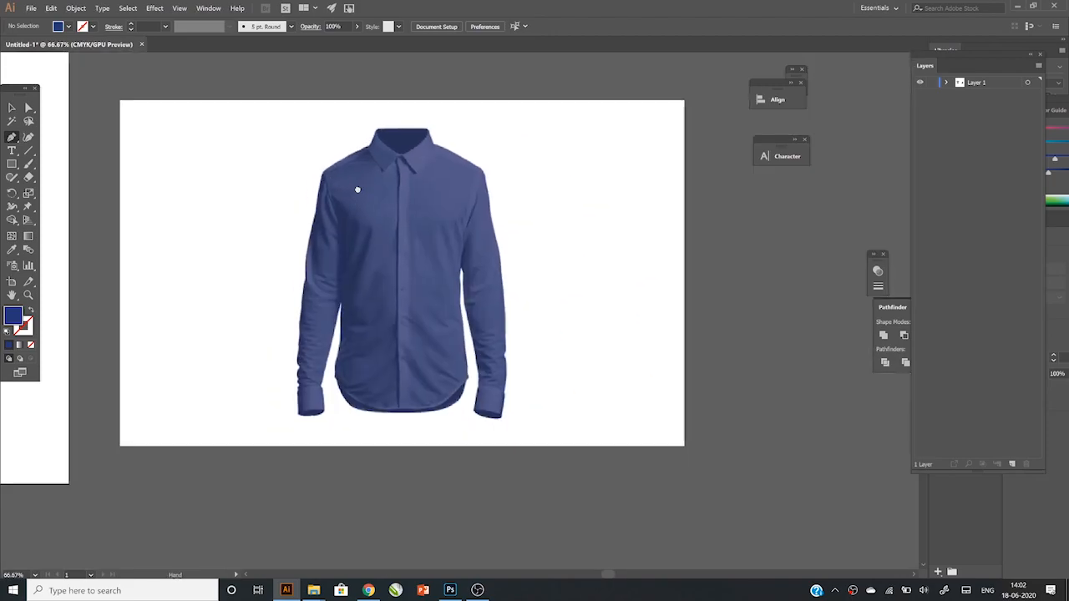
{"action": "scroll", "coordinate": [390, 139], "scroll_direction": "up", "scroll_amount": 4}
{"action": "left_click", "coordinate": [303, 175]}
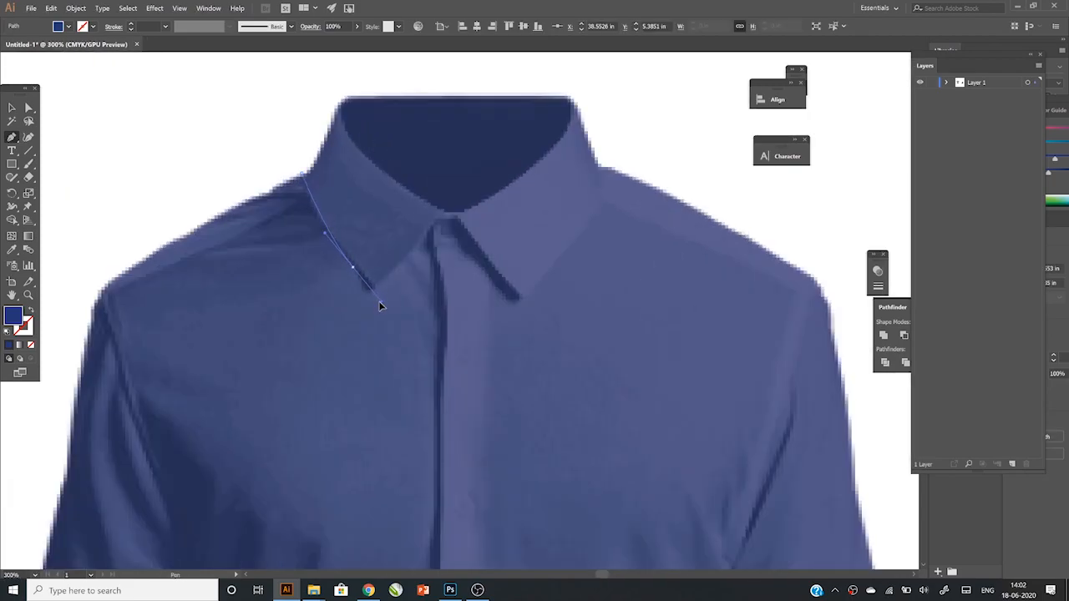
{"action": "left_click_drag", "start_coordinate": [380, 306], "coordinate": [365, 290]}
{"action": "left_click", "coordinate": [438, 231]}
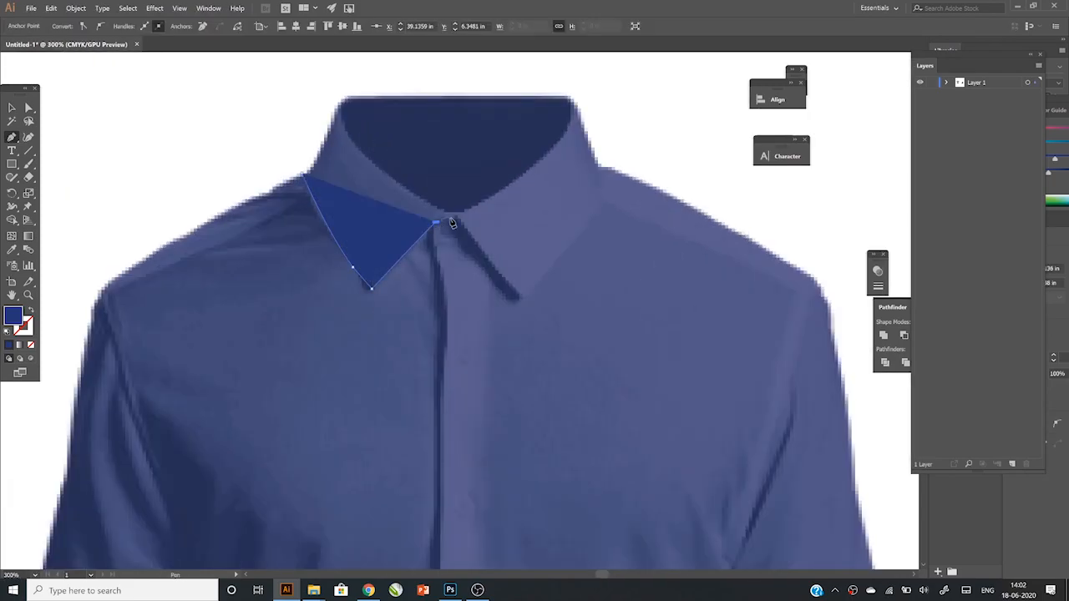
{"action": "left_click", "coordinate": [519, 299]}
{"action": "left_click", "coordinate": [606, 182]}
{"action": "left_click", "coordinate": [606, 109]}
{"action": "left_click", "coordinate": [589, 77]}
{"action": "left_click", "coordinate": [515, 70]}
{"action": "left_click", "coordinate": [336, 75]}
{"action": "left_click_drag", "start_coordinate": [287, 95], "coordinate": [289, 122]}
{"action": "left_click", "coordinate": [291, 124]}
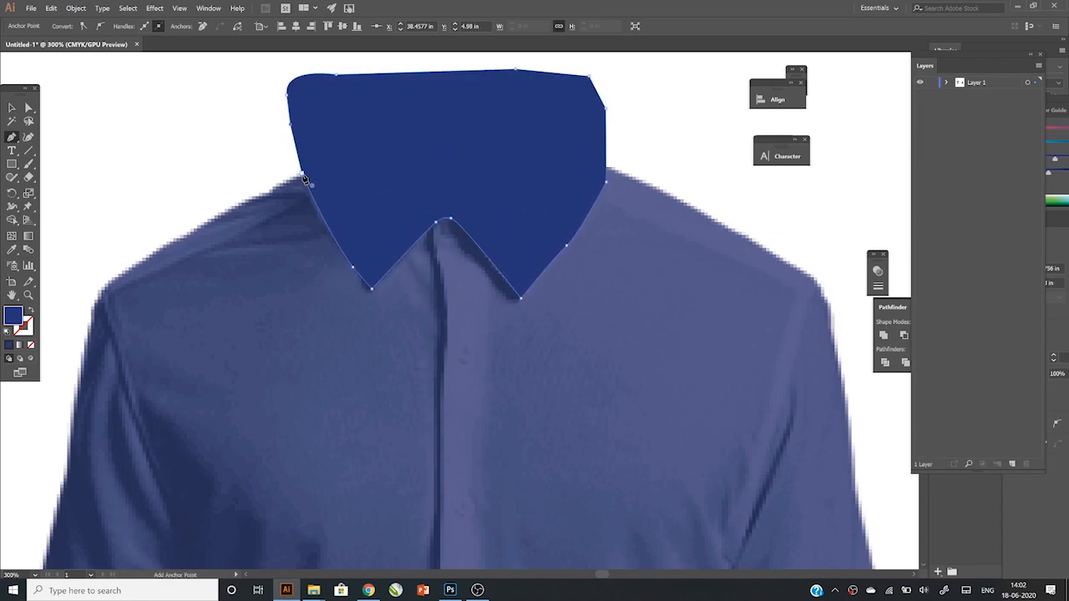
Step: Fill the collar shape with a very light blue and place it behind the shirt image, above the blue rectangle
{"action": "double_click", "coordinate": [12, 315]}
{"action": "left_click", "coordinate": [694, 227]}
{"action": "left_click", "coordinate": [880, 224]}
{"action": "left_click", "coordinate": [12, 108]}
{"action": "scroll", "coordinate": [406, 239], "scroll_direction": "down", "scroll_amount": 6}
{"action": "left_click", "coordinate": [308, 229]}
Step: Draw a closed Pen shape over the cuff on the shirt's left side, following the curved upper seam of the cuff
{"action": "scroll", "coordinate": [308, 229], "scroll_direction": "up", "scroll_amount": 4}
{"action": "left_click_drag", "start_coordinate": [655, 270], "coordinate": [548, 276]}
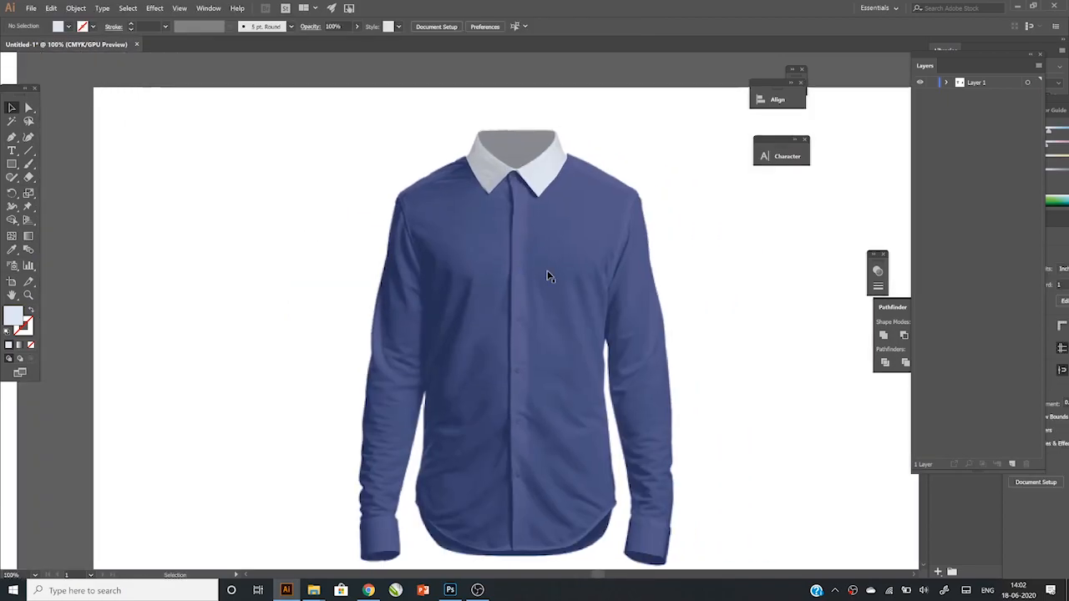
{"action": "scroll", "coordinate": [372, 411], "scroll_direction": "up", "scroll_amount": 3}
{"action": "left_click_drag", "start_coordinate": [430, 352], "coordinate": [478, 376]}
{"action": "left_click", "coordinate": [468, 470]}
{"action": "left_click", "coordinate": [467, 508]}
{"action": "left_click", "coordinate": [297, 524]}
{"action": "left_click", "coordinate": [287, 463]}
{"action": "left_click_drag", "start_coordinate": [317, 362], "coordinate": [335, 363]}
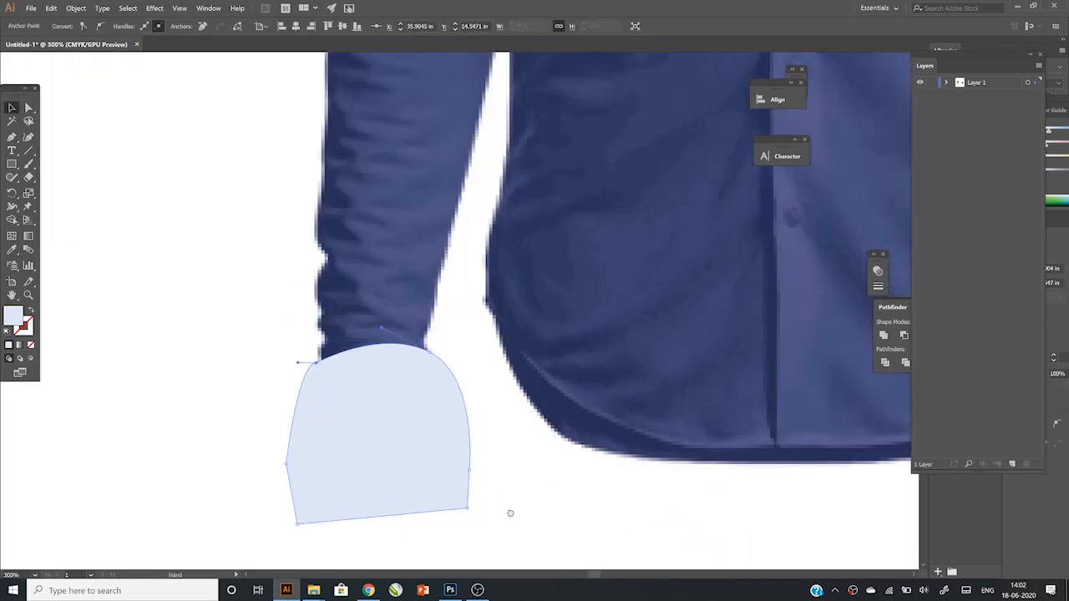
Step: Draw a closed Pen shape over the cuff on the shirt's right side, following its upper seam
{"action": "scroll", "coordinate": [635, 485], "scroll_direction": "right", "scroll_amount": 5}
{"action": "left_click", "coordinate": [591, 349]}
{"action": "left_click", "coordinate": [714, 364]}
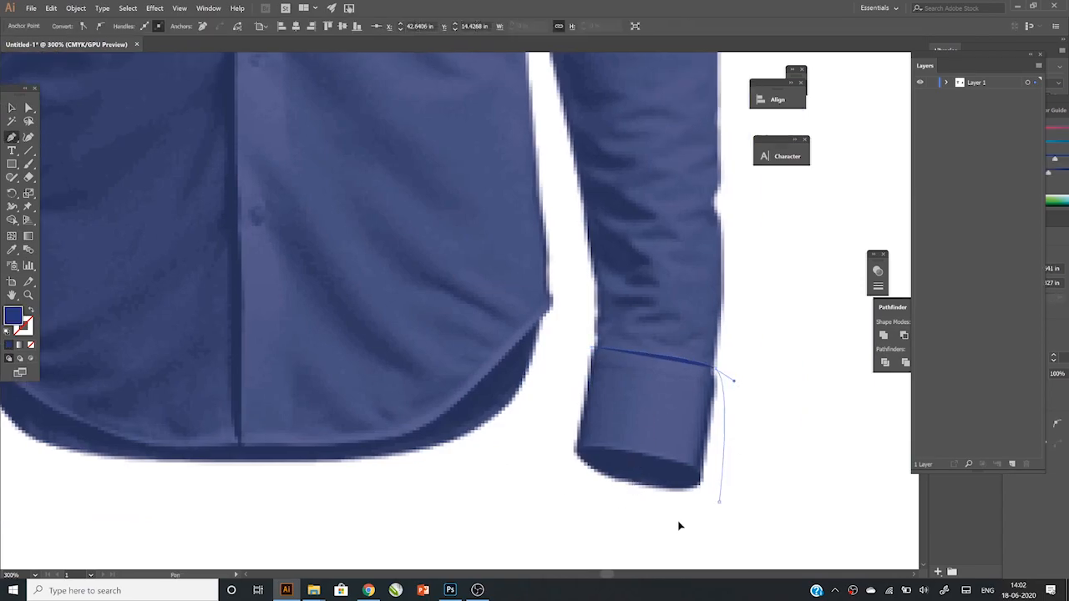
{"action": "left_click", "coordinate": [720, 500]}
{"action": "left_click", "coordinate": [626, 520]}
{"action": "left_click", "coordinate": [539, 497]}
{"action": "left_click", "coordinate": [591, 349]}
Step: Copy the light color to the right cuff shape and place both cuff shapes behind the shirt image
{"action": "scroll", "coordinate": [585, 357], "scroll_direction": "down", "scroll_amount": 3}
{"action": "key", "text": "i"}
{"action": "left_click", "coordinate": [376, 367]}
{"action": "key", "text": "v"}
{"action": "left_click", "coordinate": [382, 368], "text": "shift"}
{"action": "scroll", "coordinate": [406, 366], "scroll_direction": "down", "scroll_amount": 2}
Step: Draw a narrow closed Pen shape along the button placket, from the collar opening down to the hem
{"action": "scroll", "coordinate": [476, 138], "scroll_direction": "up", "scroll_amount": 3}
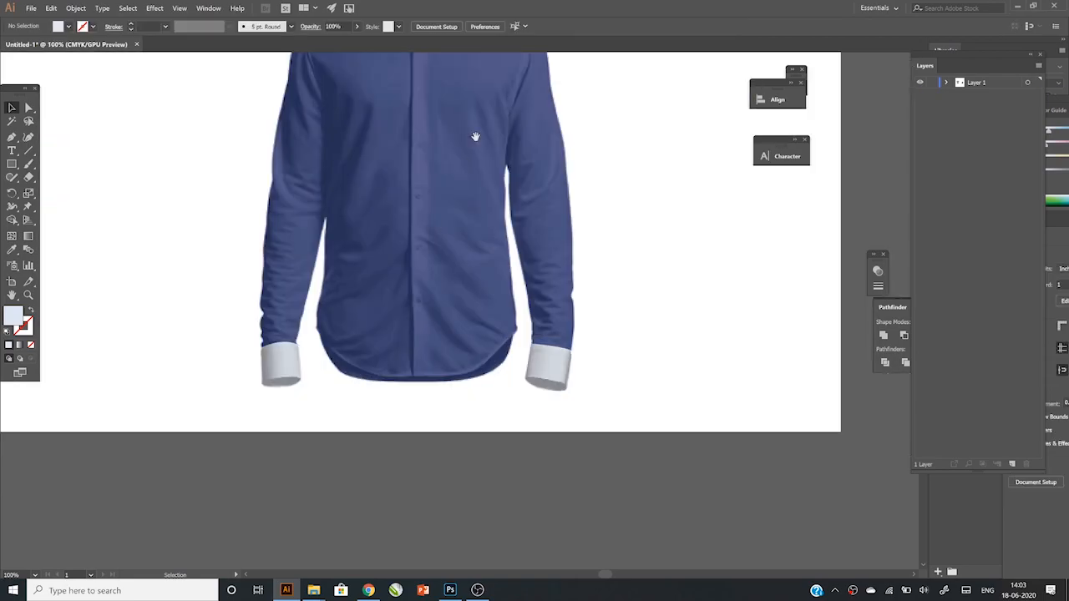
{"action": "key", "text": "p"}
{"action": "left_click", "coordinate": [458, 100]}
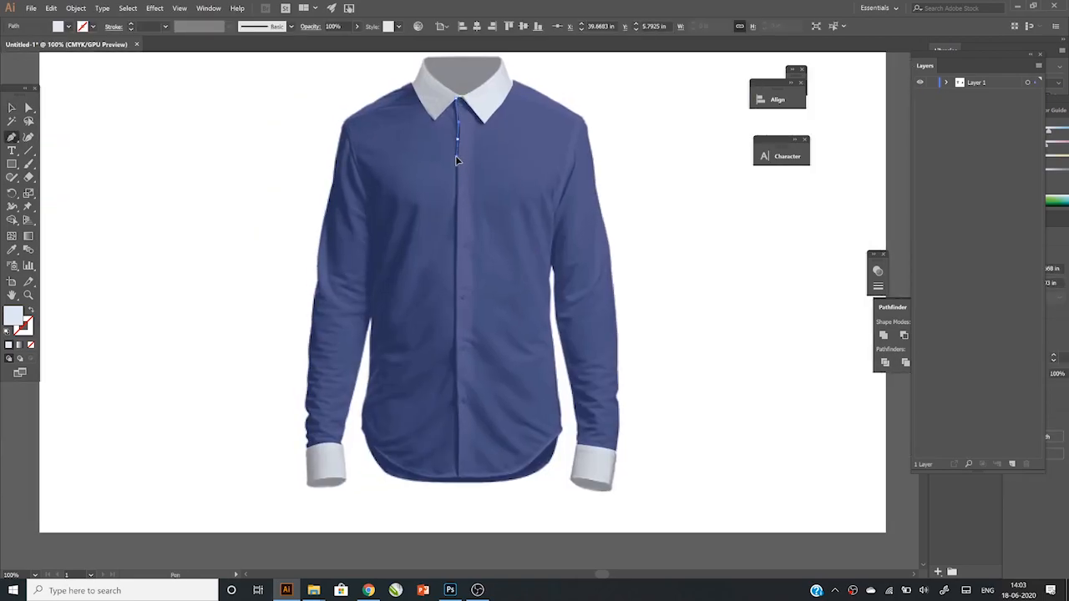
{"action": "left_click", "coordinate": [456, 397]}
{"action": "left_click", "coordinate": [456, 477]}
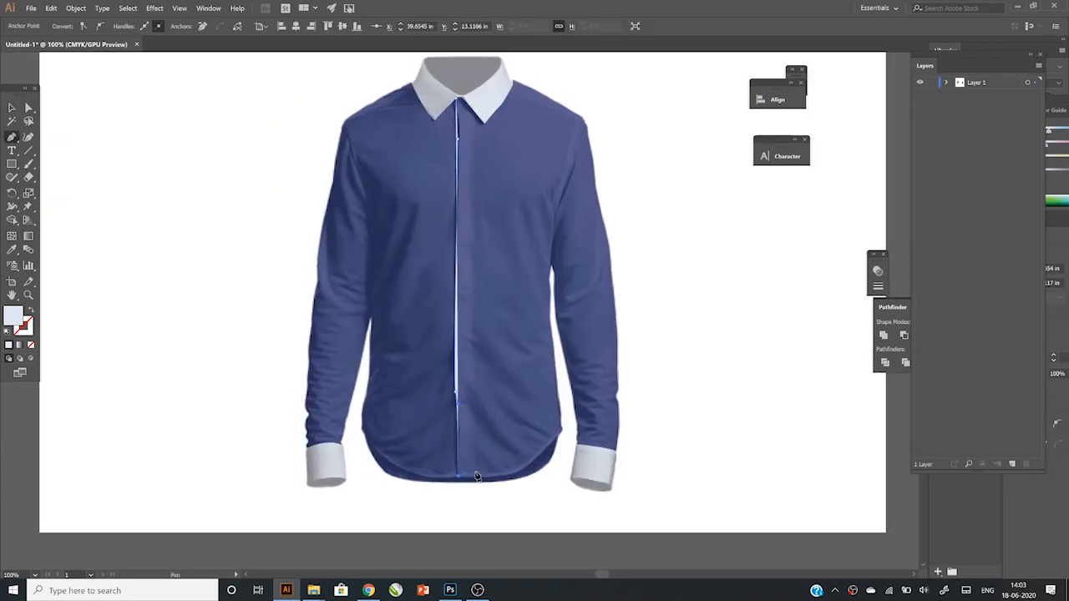
{"action": "left_click", "coordinate": [476, 478]}
{"action": "left_click", "coordinate": [475, 324]}
{"action": "left_click", "coordinate": [470, 157]}
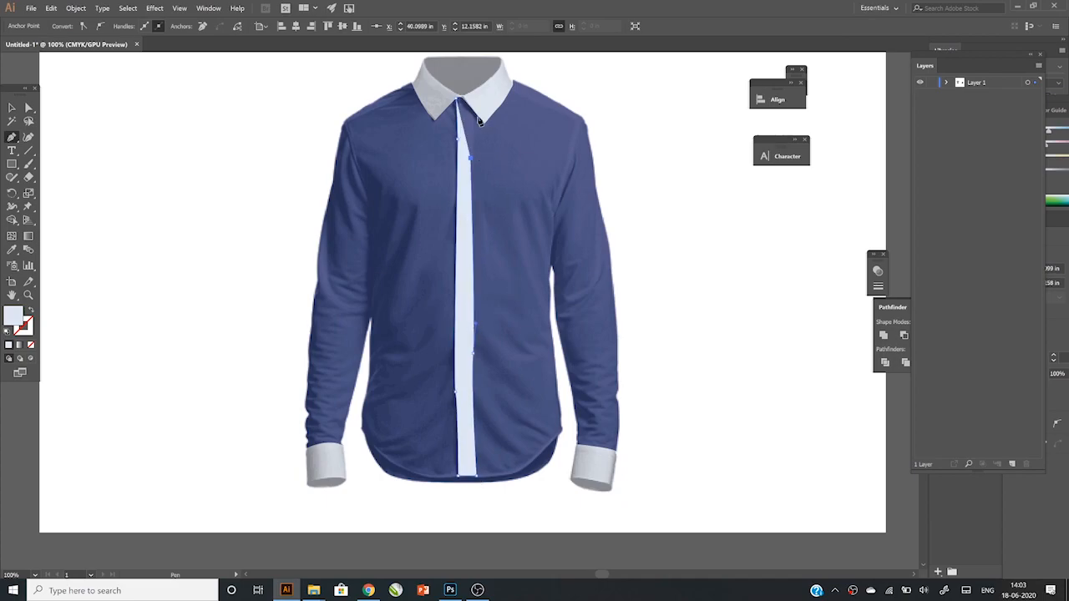
{"action": "left_click", "coordinate": [457, 97]}
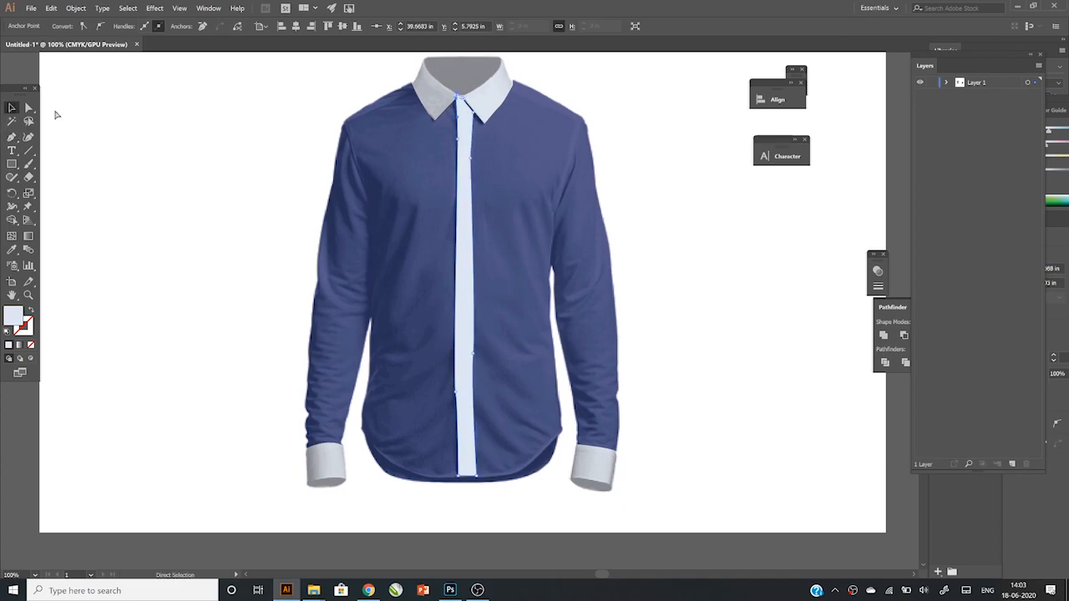
Step: Lower the placket strip's opacity and place it behind the shirt image, above the blue rectangle
{"action": "key", "text": "v"}
{"action": "left_click", "coordinate": [472, 245]}
{"action": "left_click", "coordinate": [356, 26]}
{"action": "left_click_drag", "start_coordinate": [359, 40], "coordinate": [334, 44]}
{"action": "left_click", "coordinate": [542, 256]}
{"action": "key", "text": "ctrl+minus"}
{"action": "key", "text": "ctrl+minus"}
{"action": "key", "text": "ctrl+shift+a"}
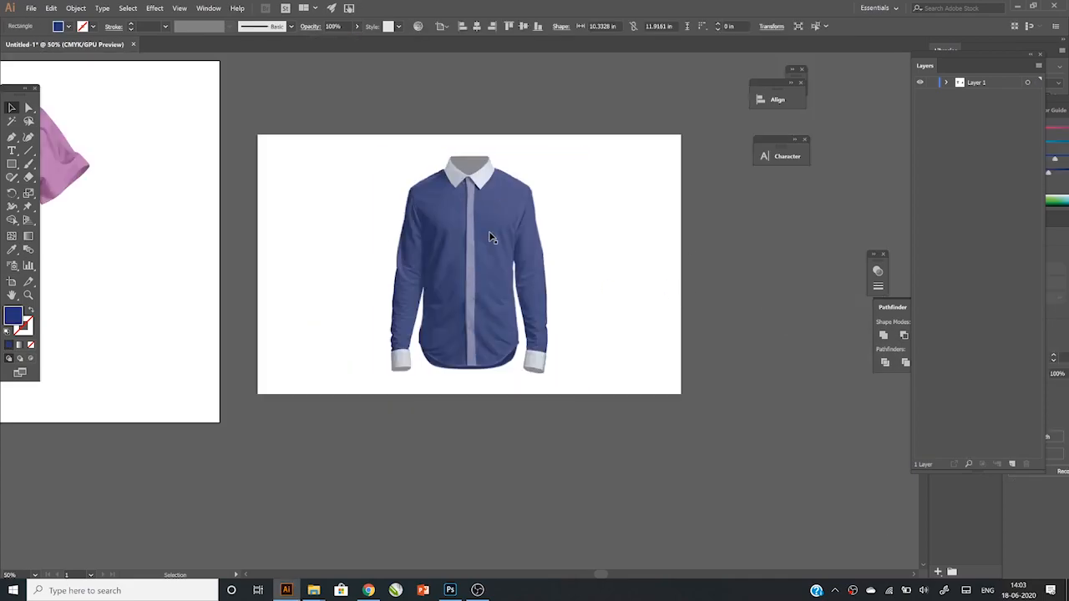
Step: Recolor the dark blue rectangle behind the long-sleeved shirt to orange DD851B
{"action": "key", "text": "ctrl+plus"}
{"action": "left_click", "coordinate": [441, 343]}
{"action": "left_click", "coordinate": [481, 512]}
{"action": "left_click", "coordinate": [437, 415]}
{"action": "double_click", "coordinate": [12, 315]}
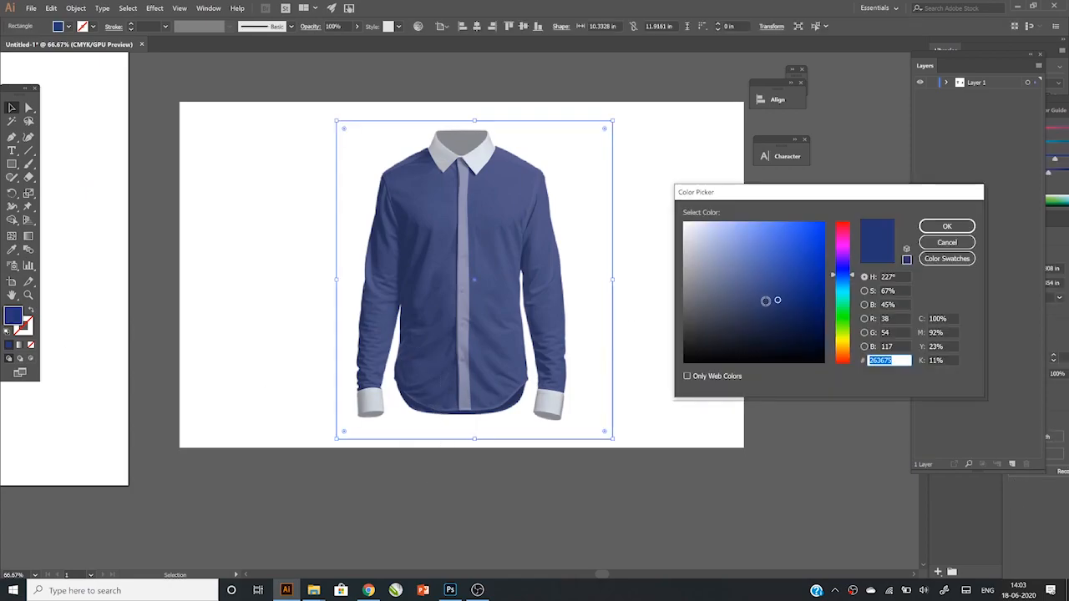
{"action": "type", "text": "DDB819"}
{"action": "left_click_drag", "start_coordinate": [845, 341], "coordinate": [845, 352]}
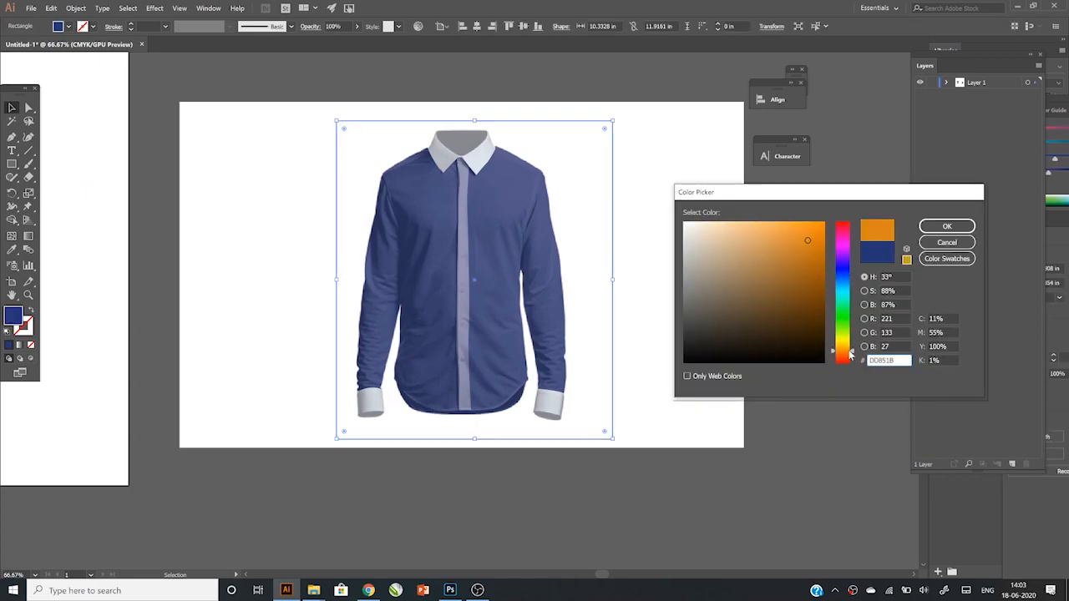
{"action": "left_click", "coordinate": [947, 227]}
{"action": "left_click", "coordinate": [817, 287]}
Step: Paste a copy of the T-shirt's color shapes, bear face and text below the artboards, and undo it
{"action": "scroll", "coordinate": [620, 219], "scroll_direction": "down", "scroll_amount": 3}
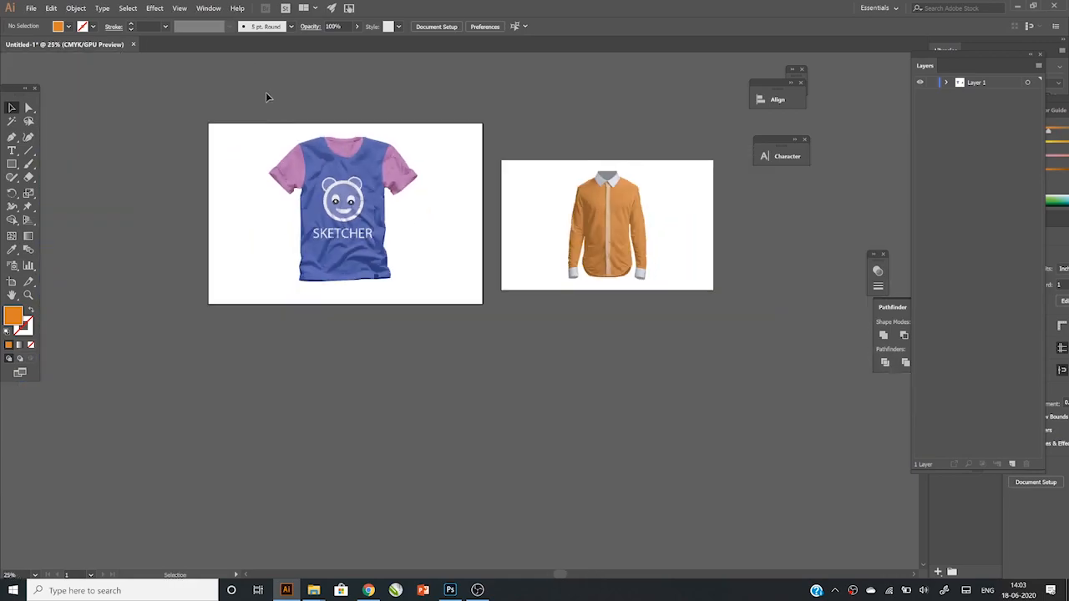
{"action": "left_click_drag", "start_coordinate": [266, 94], "coordinate": [420, 354]}
{"action": "key", "text": "ctrl+v"}
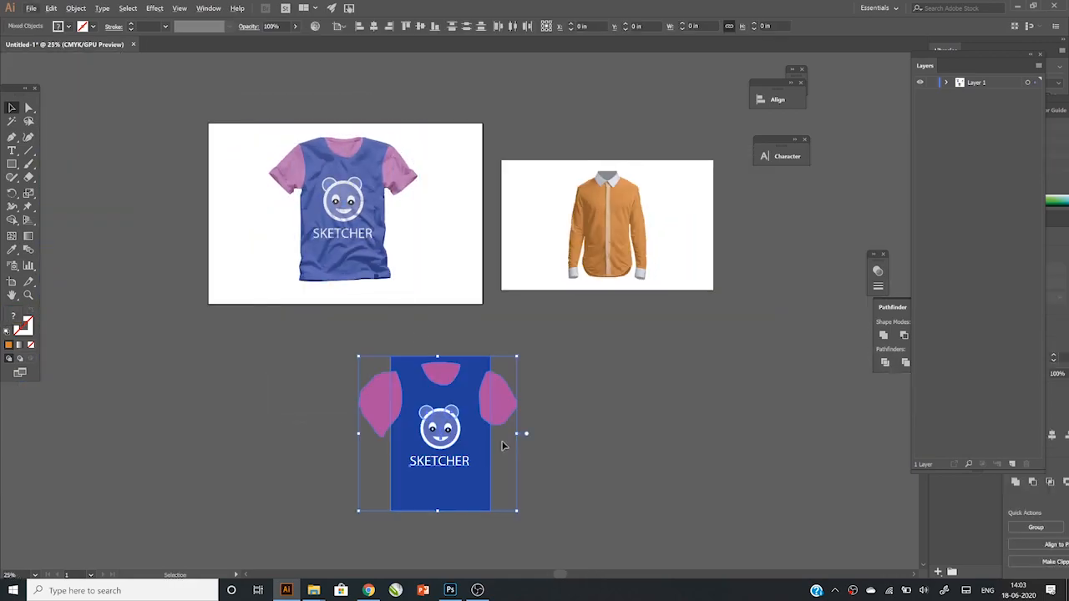
{"action": "key", "text": "ctrl+z"}
{"action": "left_click", "coordinate": [386, 317]}
Step: Draw a closed curved Pen shape covering the left sleeve and left side of the orange shirt, from shoulder to below the hem
{"action": "scroll", "coordinate": [387, 317], "scroll_direction": "up", "scroll_amount": 1}
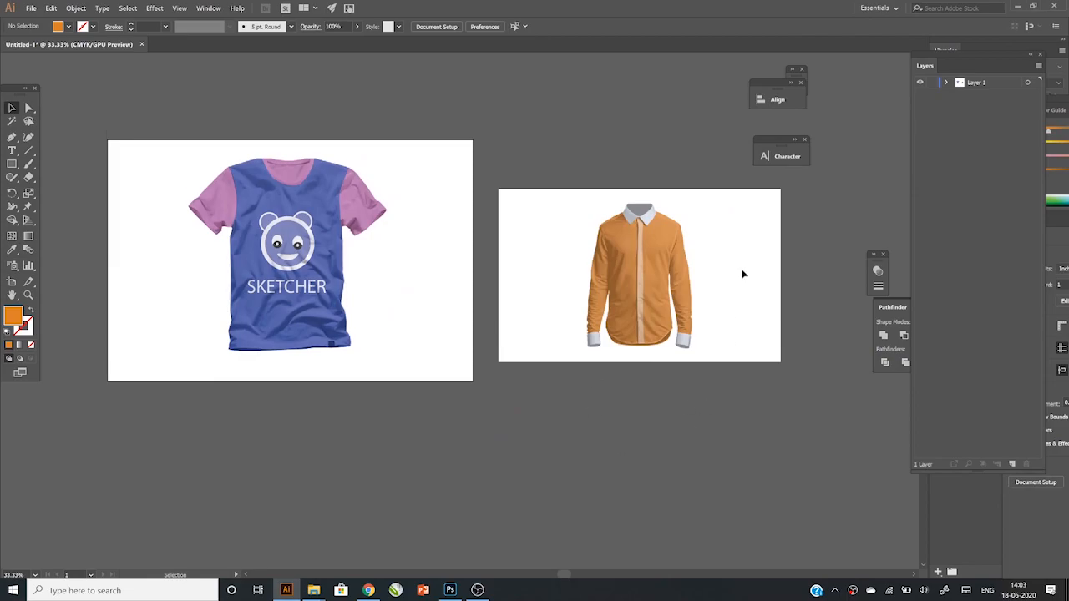
{"action": "scroll", "coordinate": [743, 278], "scroll_direction": "up", "scroll_amount": 3}
{"action": "scroll", "coordinate": [448, 353], "scroll_direction": "left", "scroll_amount": 10}
{"action": "scroll", "coordinate": [613, 329], "scroll_direction": "right", "scroll_amount": 15}
{"action": "scroll", "coordinate": [507, 251], "scroll_direction": "down", "scroll_amount": 1}
{"action": "left_click", "coordinate": [11, 138]}
{"action": "left_click", "coordinate": [412, 146]}
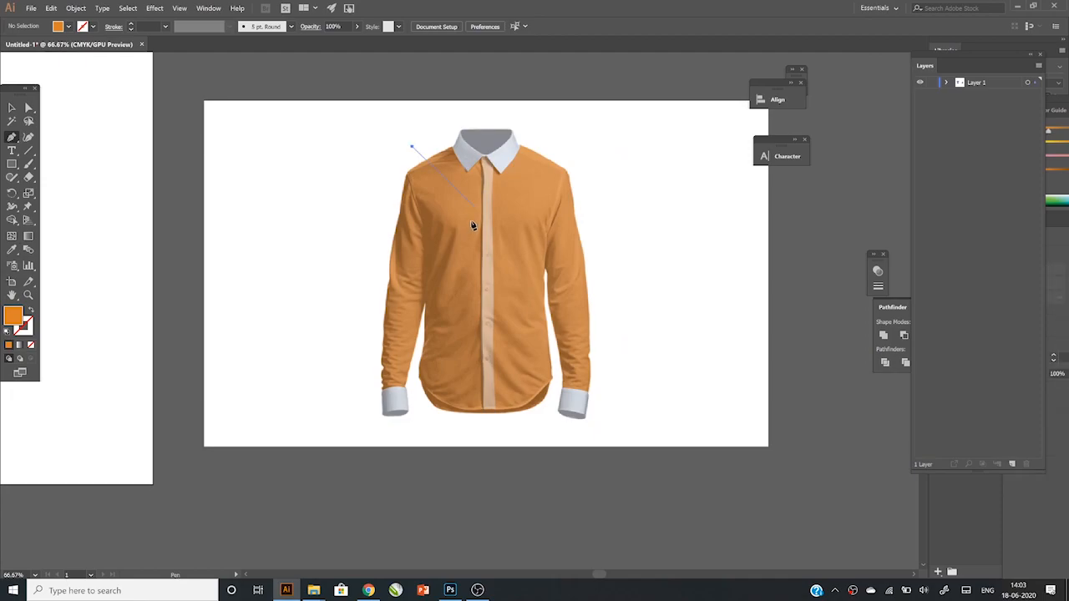
{"action": "left_click_drag", "start_coordinate": [385, 441], "coordinate": [357, 419]}
{"action": "left_click", "coordinate": [355, 179]}
{"action": "left_click", "coordinate": [412, 146]}
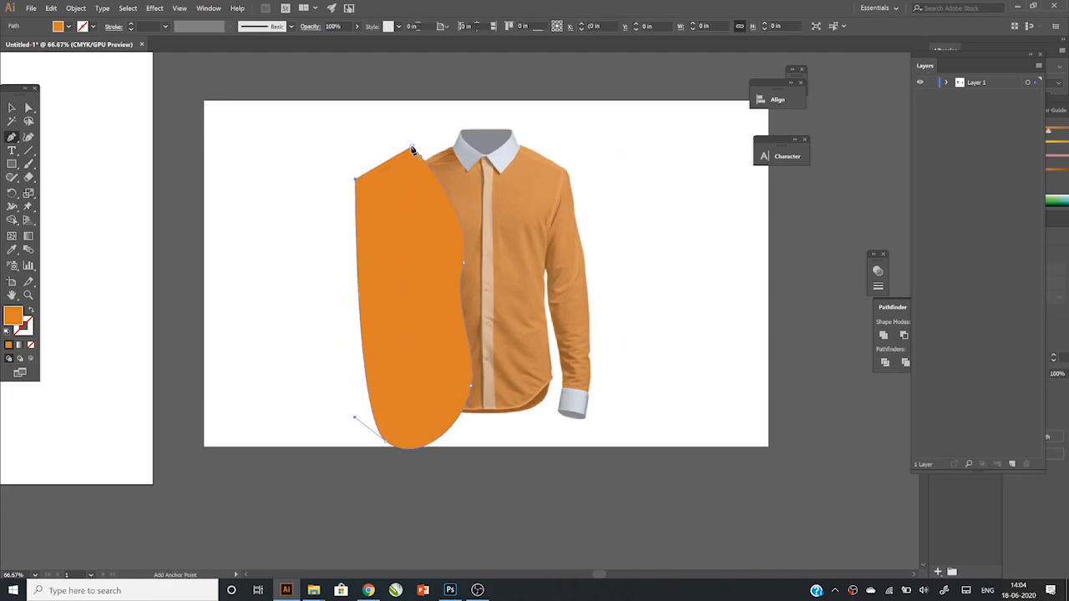
Step: Fill the curved side shape with teal blue and arrange it behind the shirt image and the cuff shape
{"action": "left_click", "coordinate": [843, 293]}
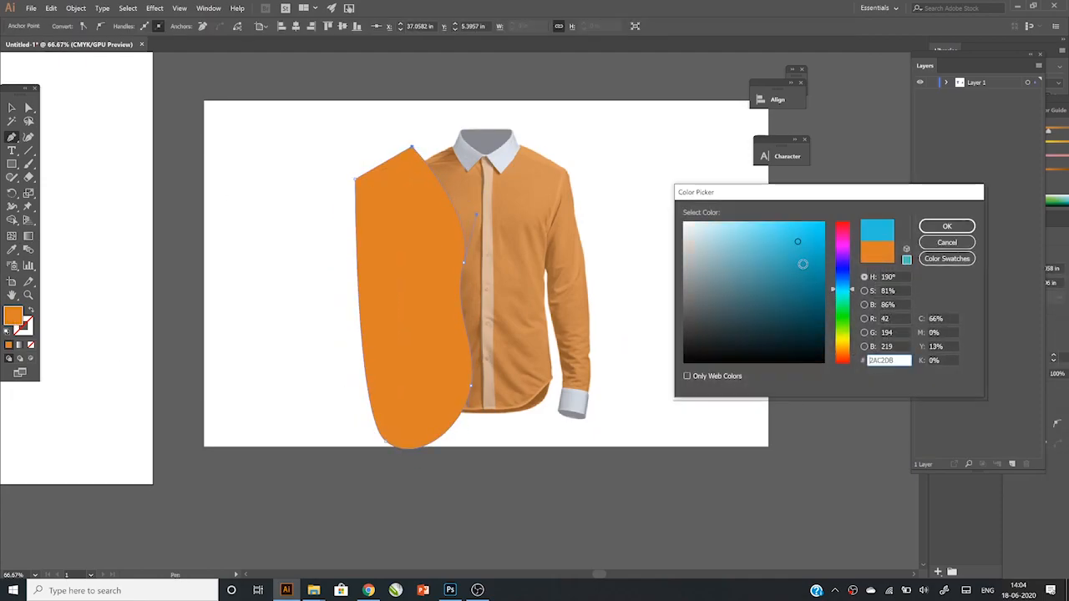
{"action": "left_click", "coordinate": [950, 222]}
{"action": "left_click", "coordinate": [12, 108]}
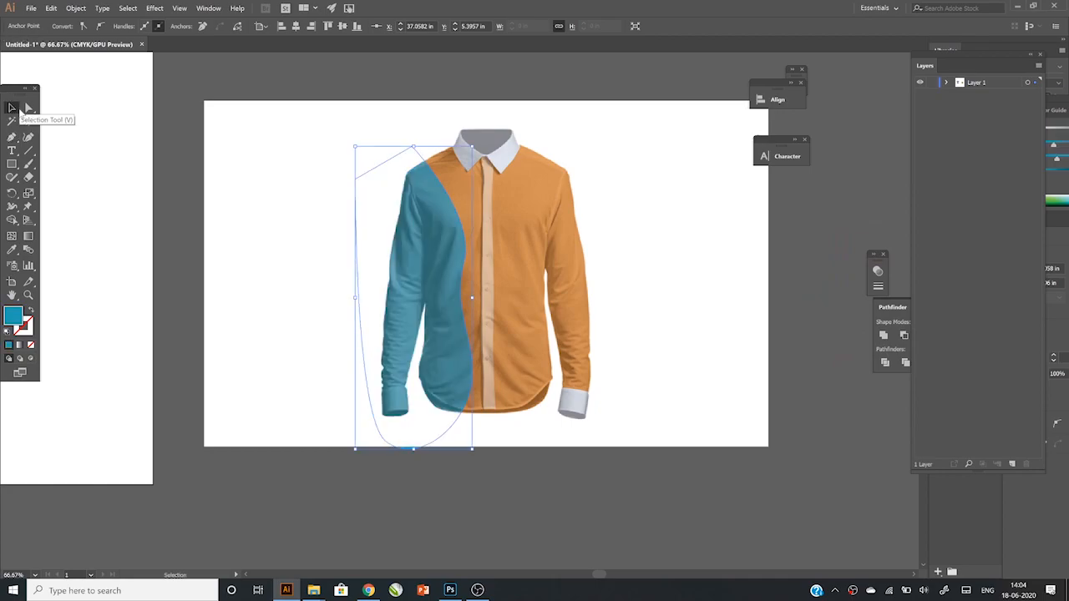
{"action": "left_click", "coordinate": [569, 541]}
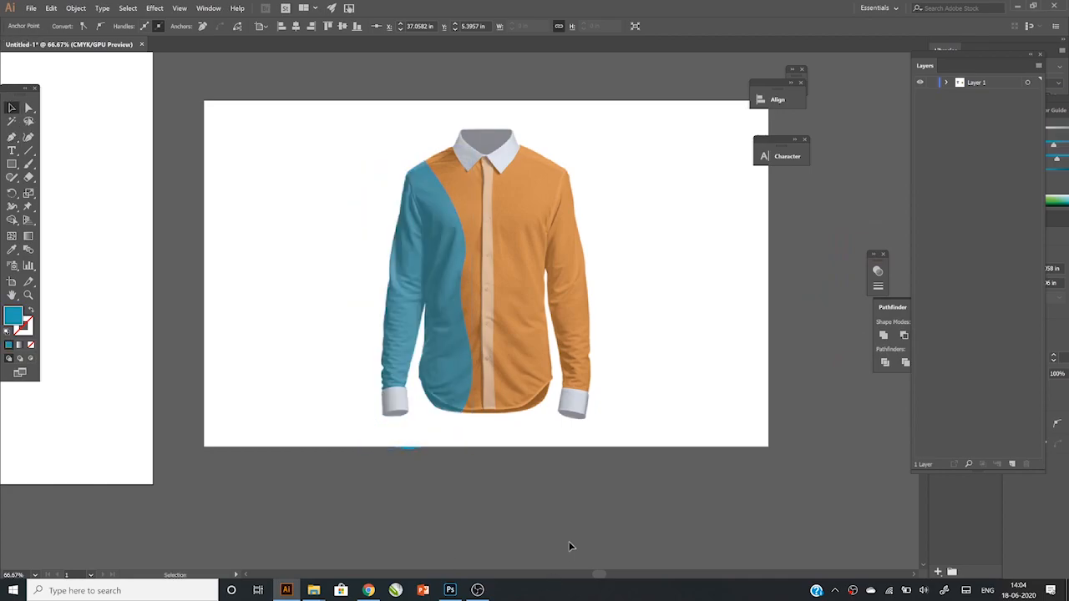